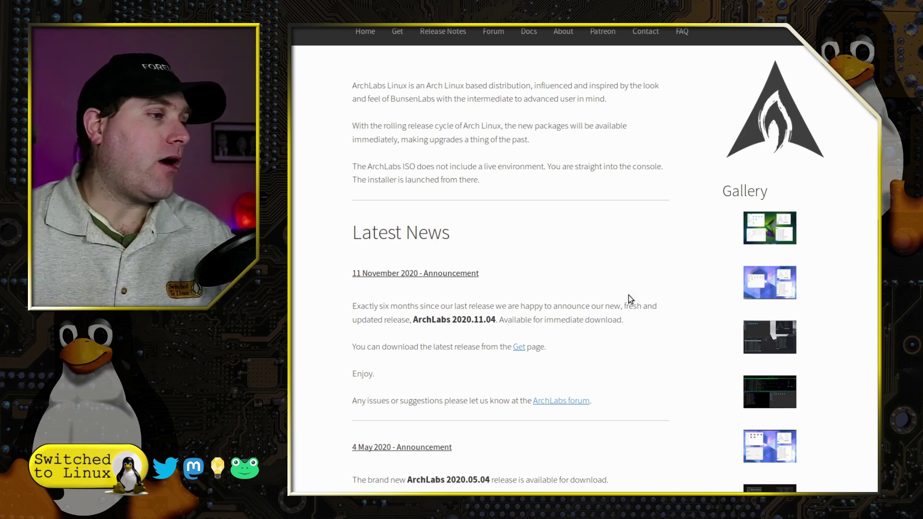
scroll(573, 308, down, 3)
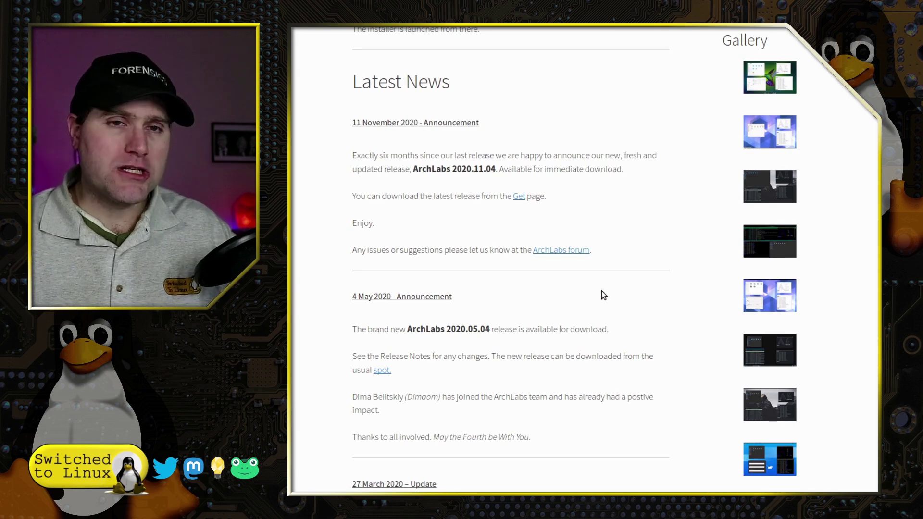
scroll(604, 294, up, 5)
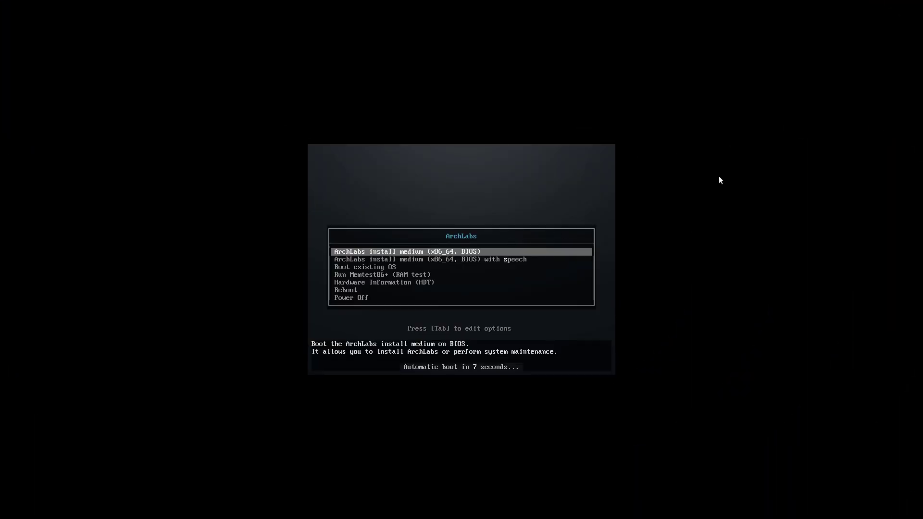
- Look through the ArchLabs boot menu entries, including the speech, existing OS and reboot options
key(Down)
key(Down)
key(Up)
key(Up)
key(Down)
key(Down)
key(Up)
key(Up)
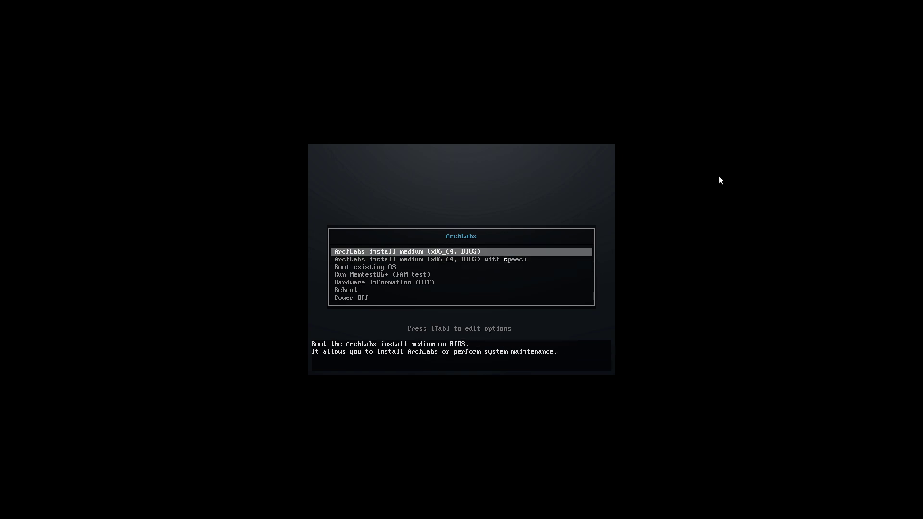
key(Down)
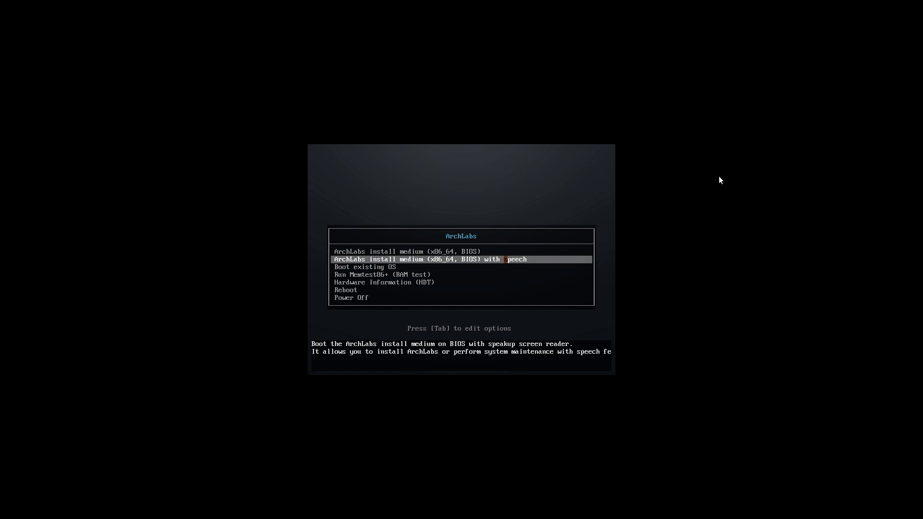
key(Down)
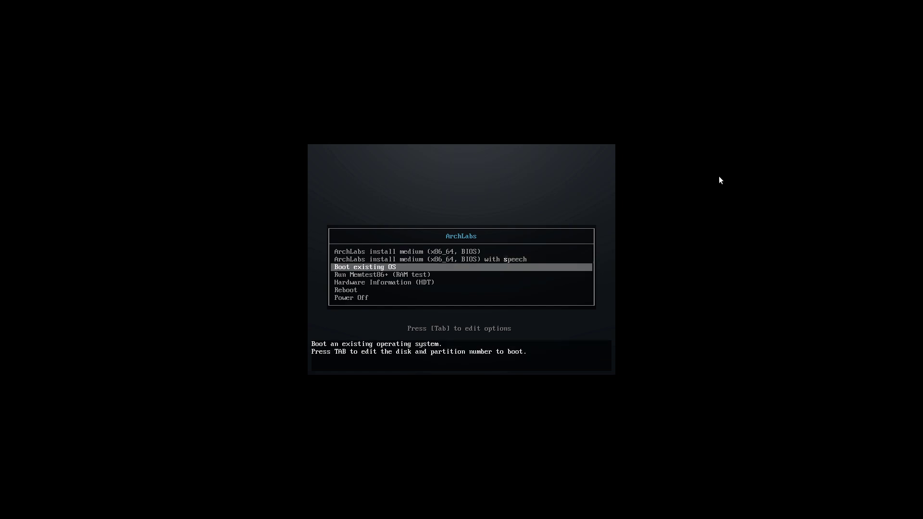
key(Down)
key(Down)
key(Down)
key(Down)
key(Up)
key(Up)
key(Up)
key(Up)
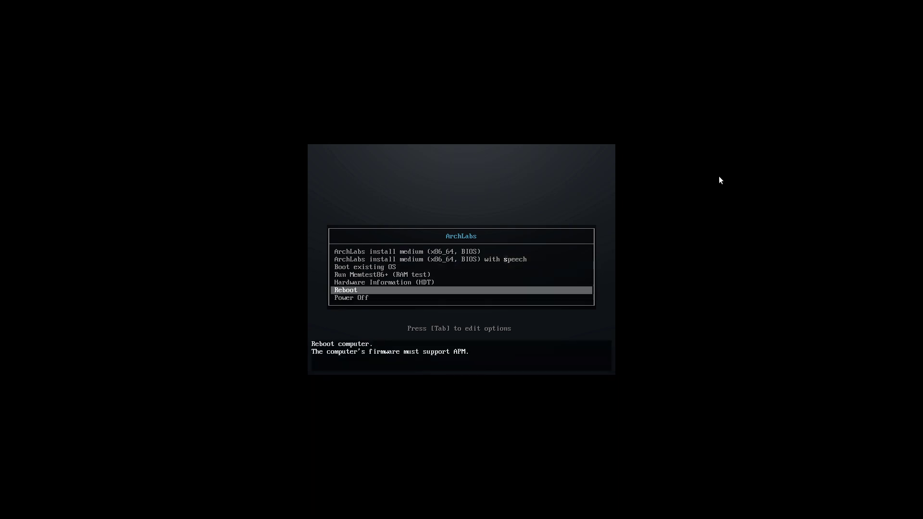
- Boot the ArchLabs install medium (x86_64, BIOS) and run the installer command at the root prompt
key(Up)
key(Up)
key(Return)
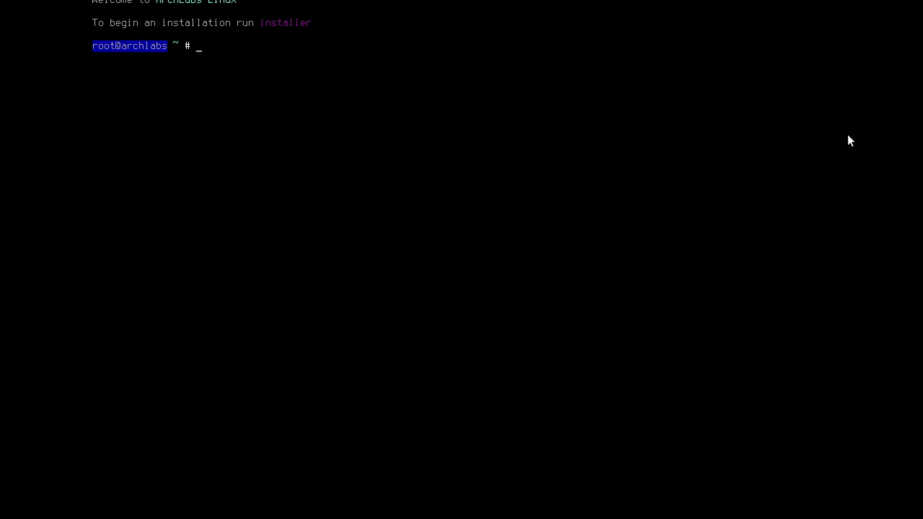
text(installer)
key(Return)
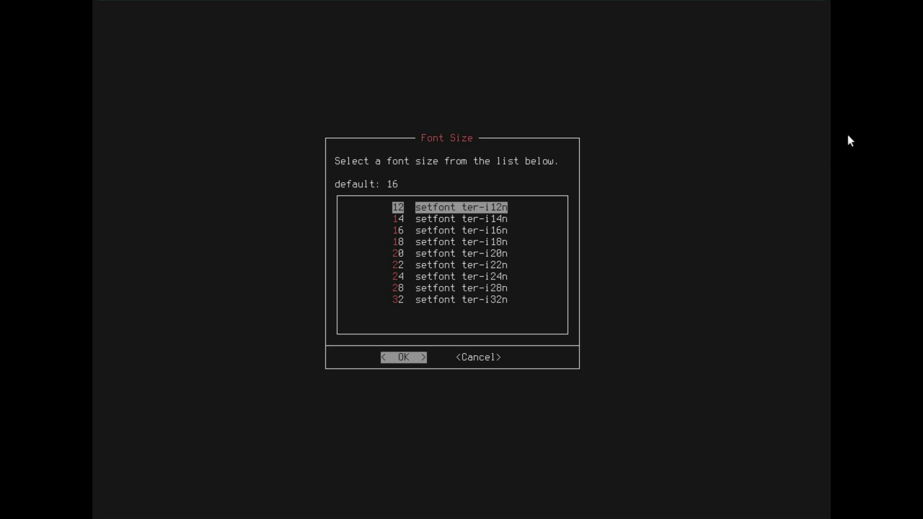
- Set the installer's font size to 20 (setfont ter-i20n) and keep it
key(Down)
key(Down)
key(Down)
key(Down)
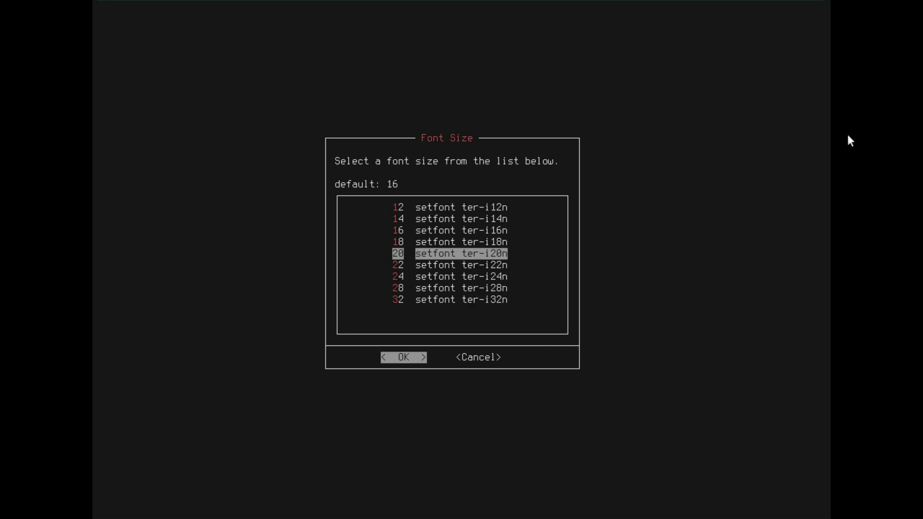
key(Return)
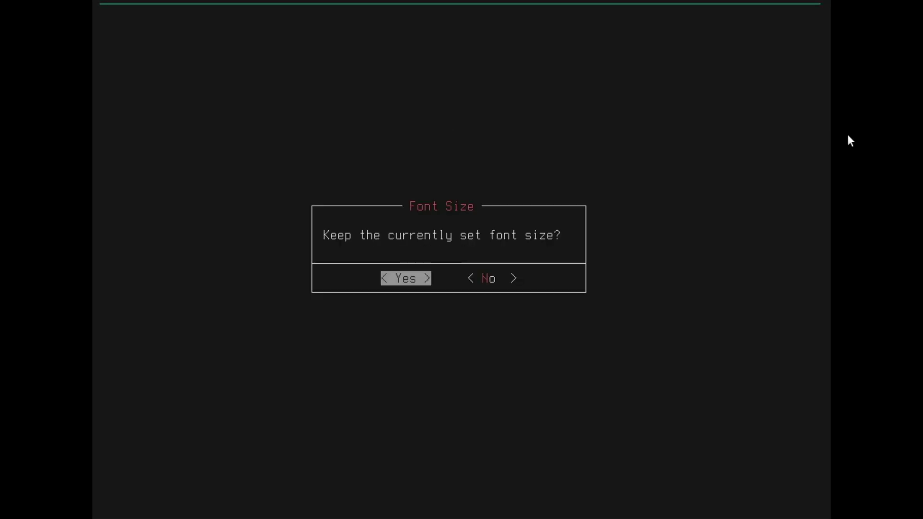
key(Return)
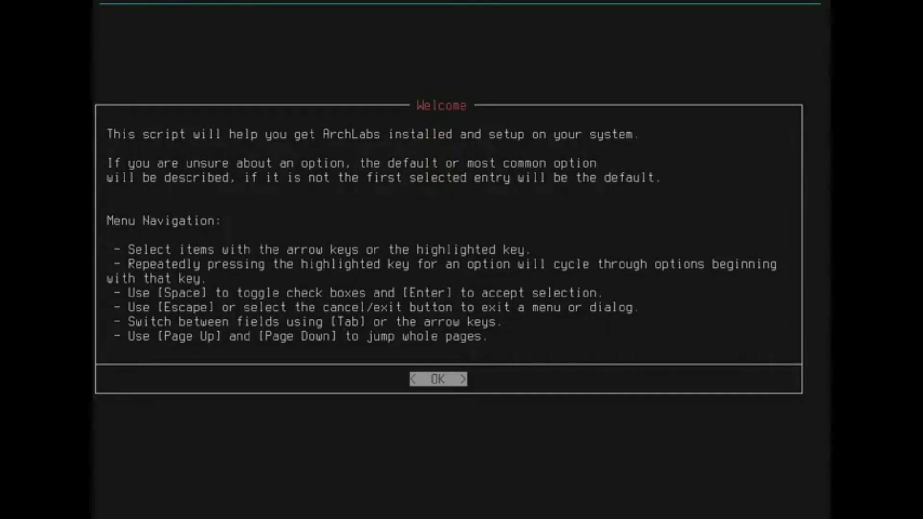
- Continue past the welcome message and choose the us English keymap for the installed system
key(Return)
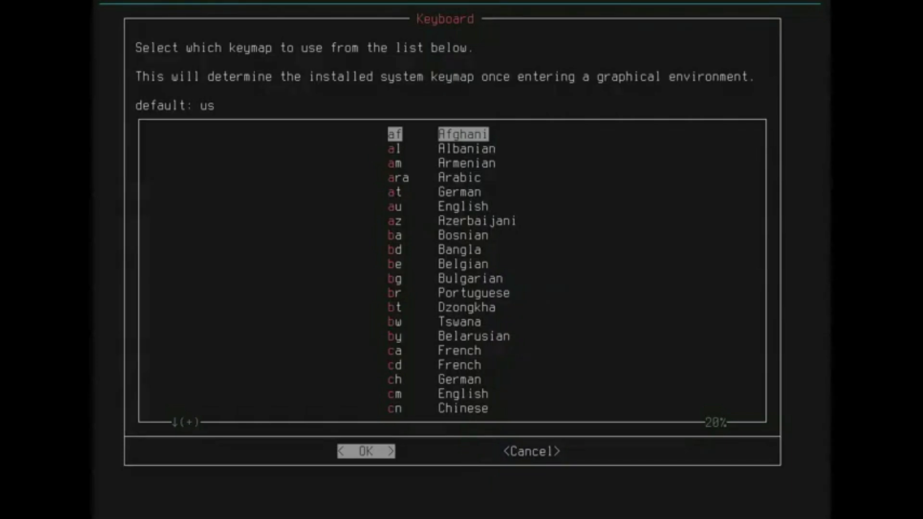
key(Down)
key(Down)
key(Down)
key(Down)
key(Down)
key(Down)
key(Down)
key(Down)
key(Down)
key(Down)
key(Down)
key(Down)
key(Down)
key(Down)
key(Down)
key(Down)
key(Down)
key(Down)
key(Down)
key(Down)
key(Down)
key(Down)
key(Down)
key(Down)
key(Down)
key(Down)
key(Down)
key(Down)
key(Down)
key(Down)
key(Down)
key(Down)
key(Down)
key(Down)
key(Down)
key(Down)
key(Down)
key(Down)
key(Down)
key(Down)
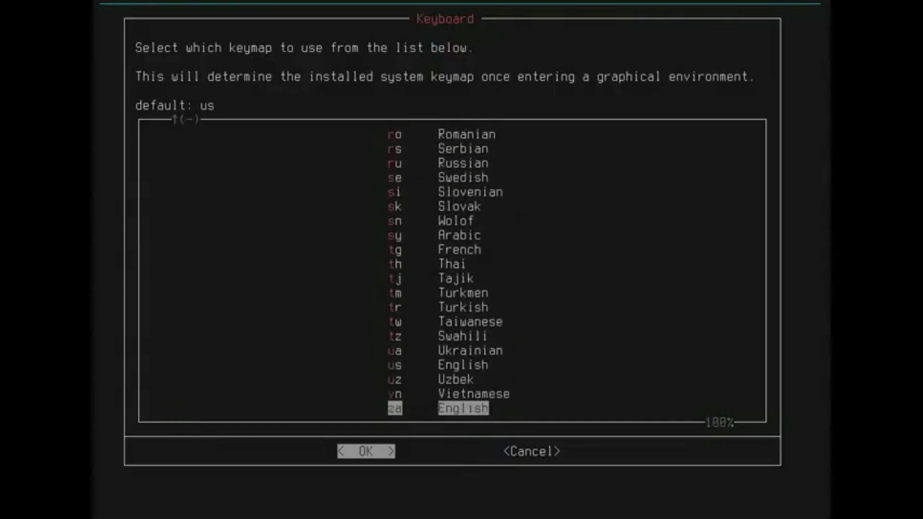
key(Up)
key(Up)
key(Up)
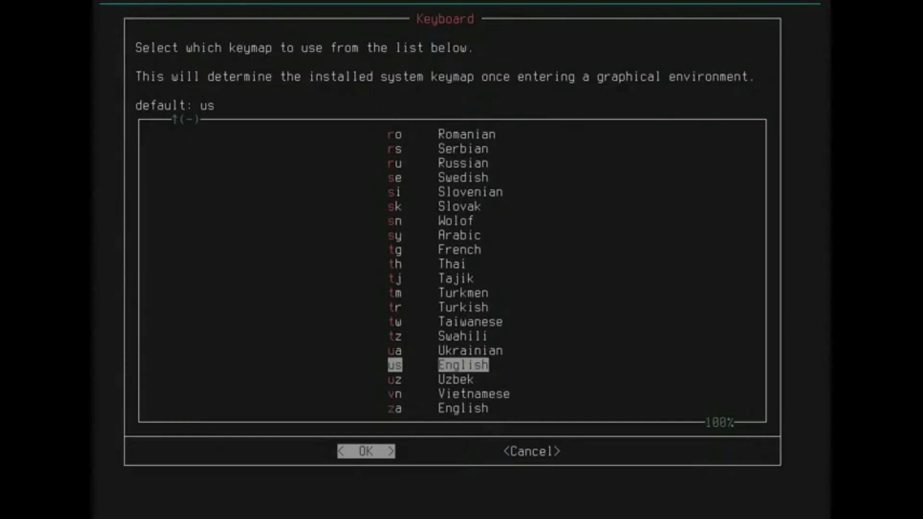
key(Return)
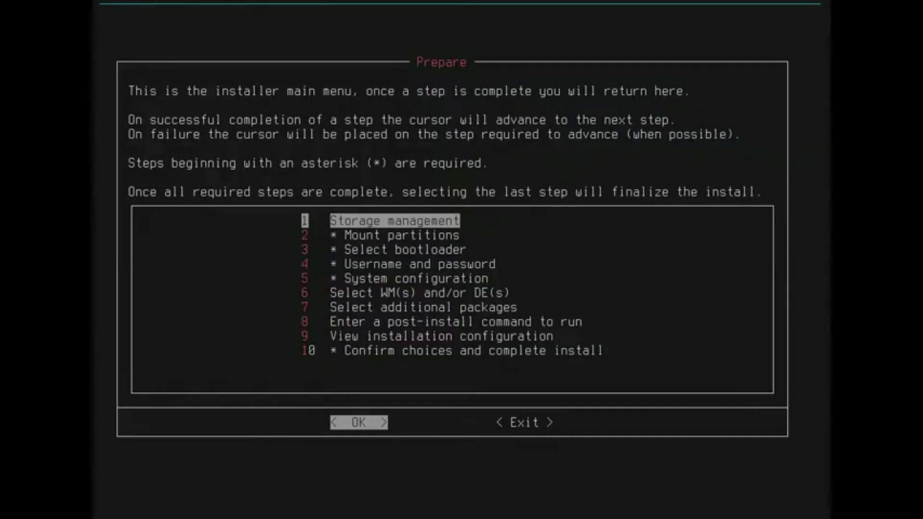
- Partition the 20G VBOX_HARDDISK through storage management using whole device automatic partitioning
key(Return)
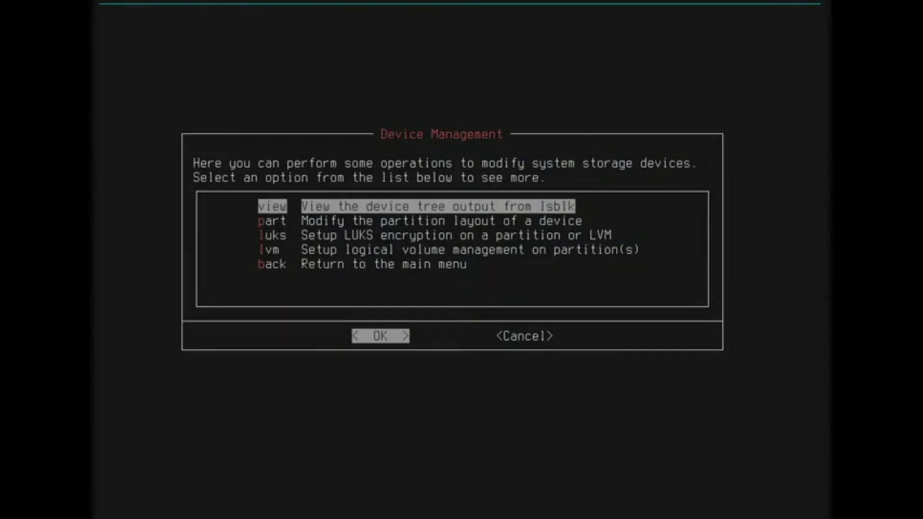
key(Down)
key(Return)
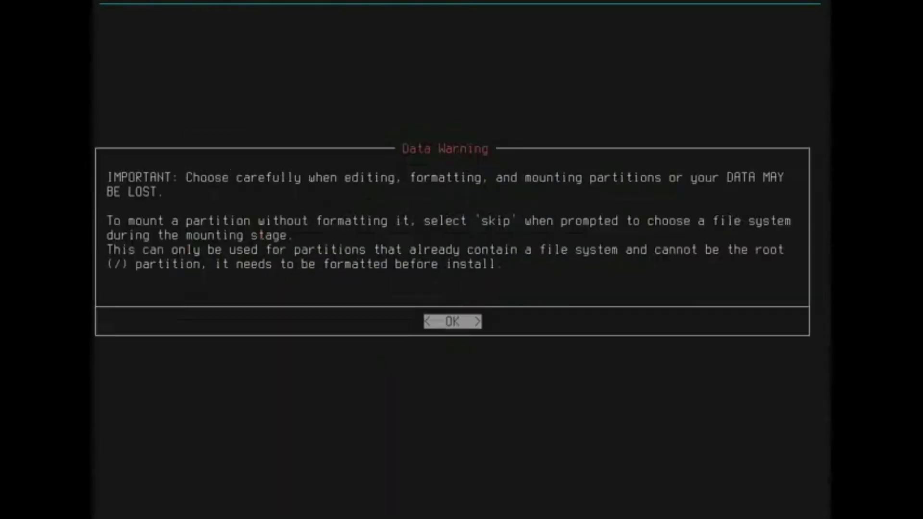
key(Return)
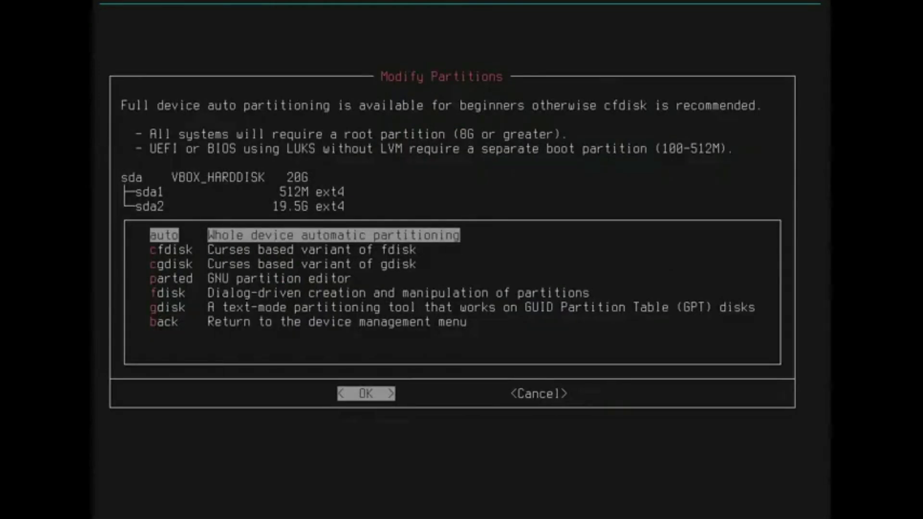
key(Return)
key(Return)
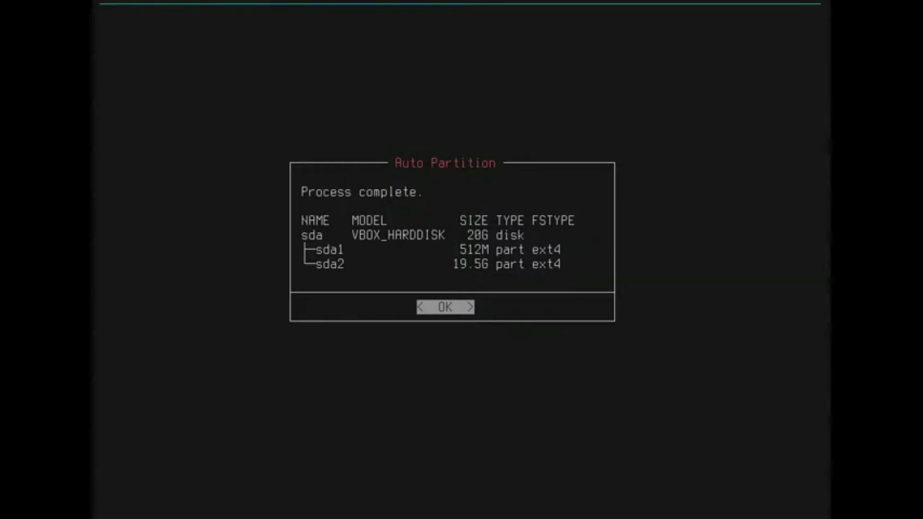
key(Return)
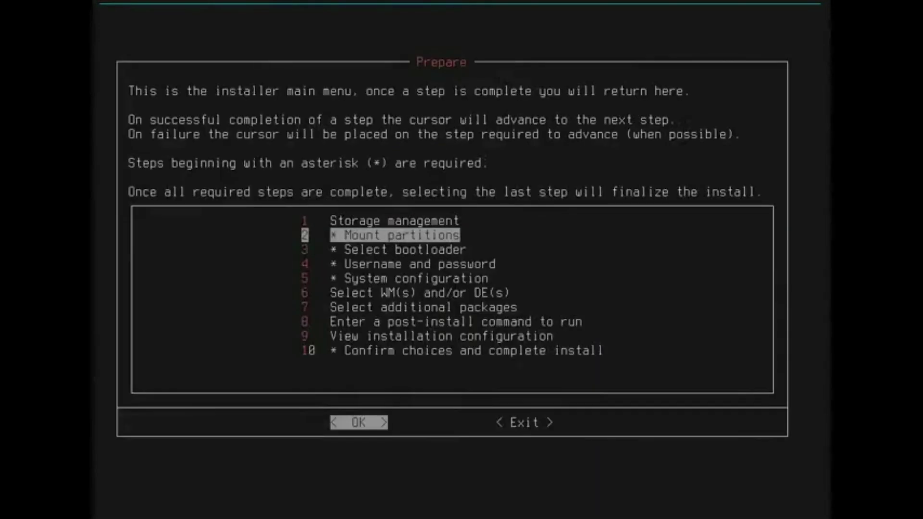
- Start mounting the partitions and set up a swapfile with the size 5901M
key(Return)
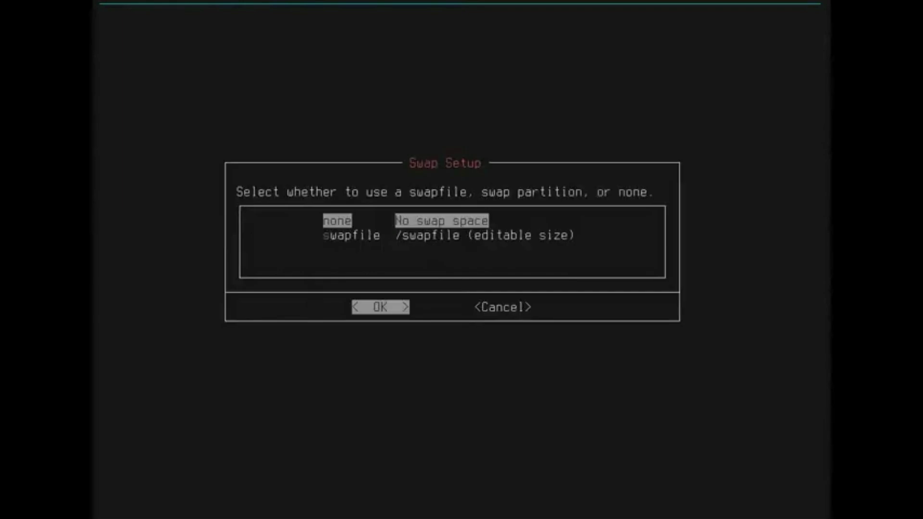
key(Down)
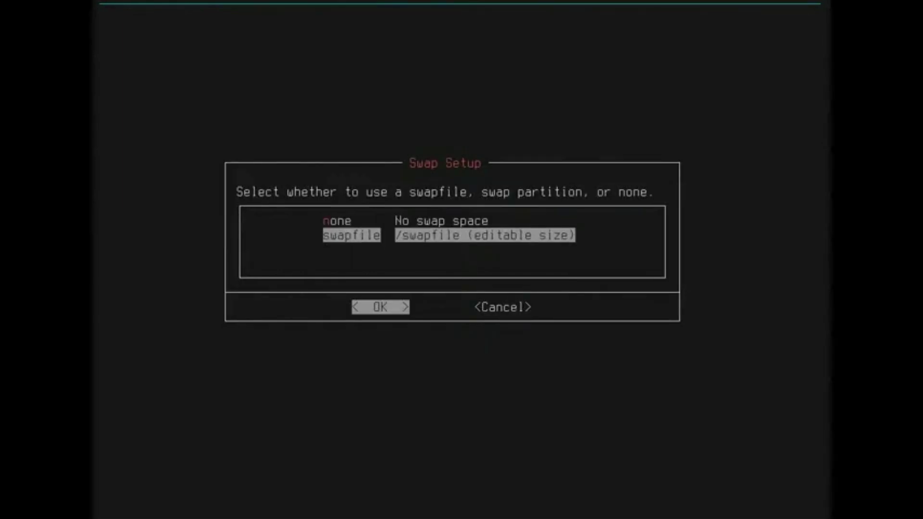
key(Return)
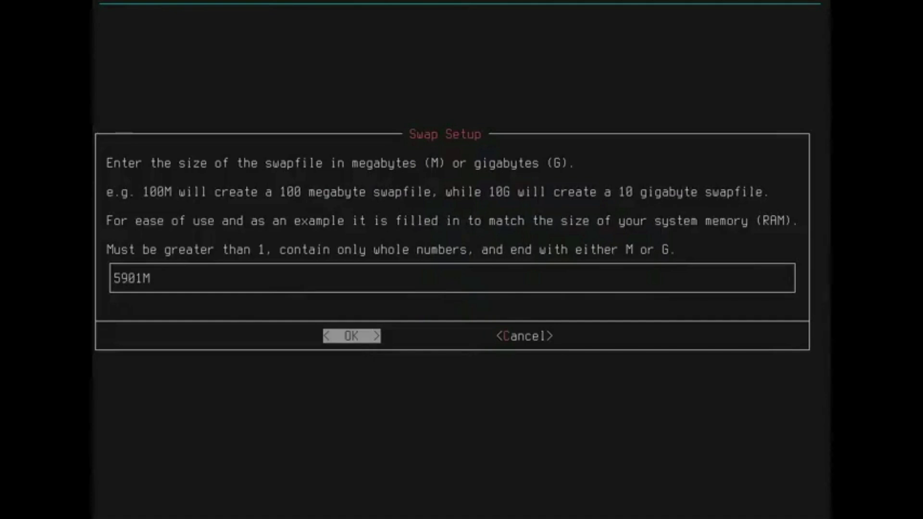
key(Return)
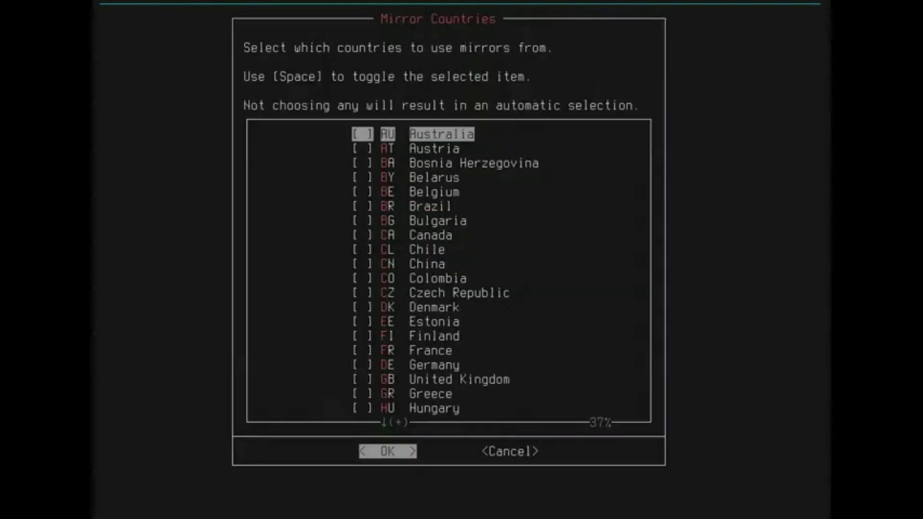
- Select United States as the only mirror country and confirm the choice
key(Down)
key(Down)
key(Down)
key(Down)
key(Down)
key(Down)
key(Down)
key(Down)
key(Down)
key(Down)
key(Down)
key(Down)
key(Down)
key(Down)
key(Down)
key(Down)
key(Down)
key(Down)
key(Down)
key(Down)
key(Down)
key(Down)
key(Down)
key(Down)
key(Down)
key(Down)
key(Down)
key(Down)
key(Down)
key(Down)
key(Down)
key(Down)
key(Down)
key(Down)
key(Down)
key(Down)
key(Down)
key(Down)
key(Down)
key(Down)
key(Up)
key(Up)
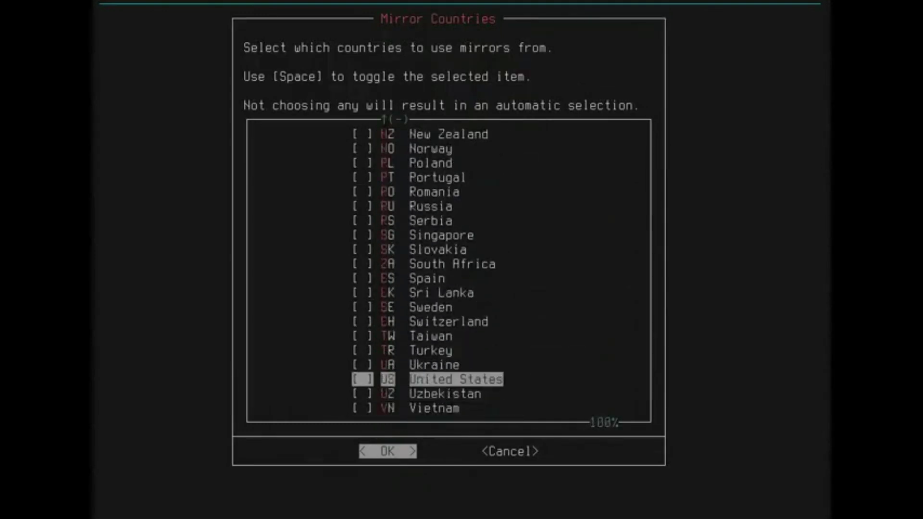
key(space)
key(Return)
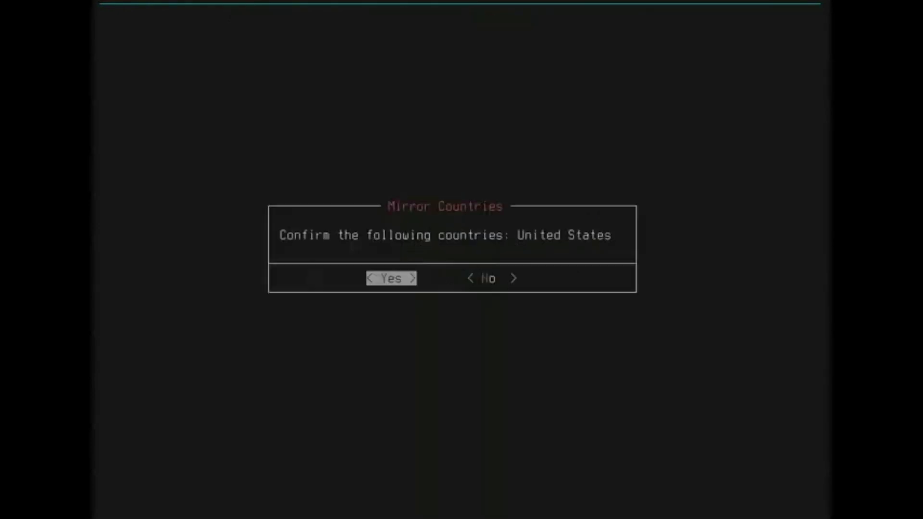
key(Return)
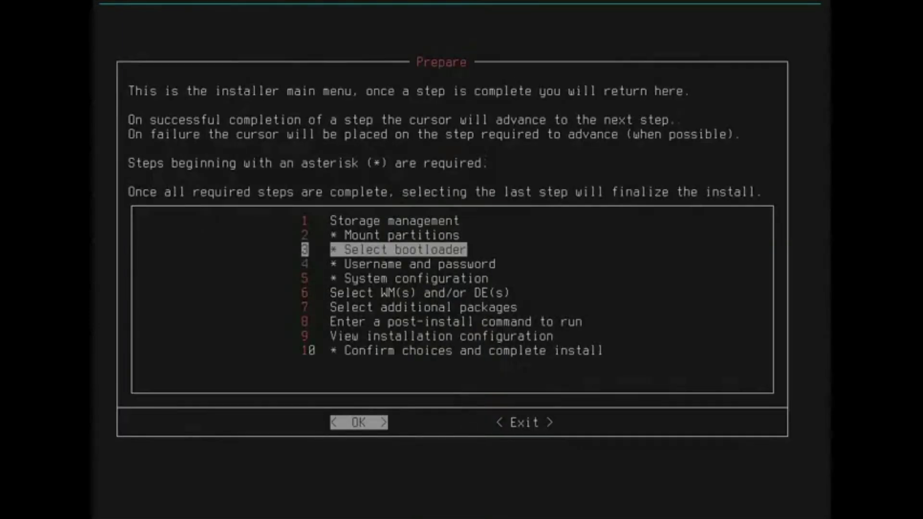
- Complete the bootloader selection by accepting the first listed bootloader
key(Return)
key(Down)
key(Up)
key(Down)
key(Up)
key(Return)
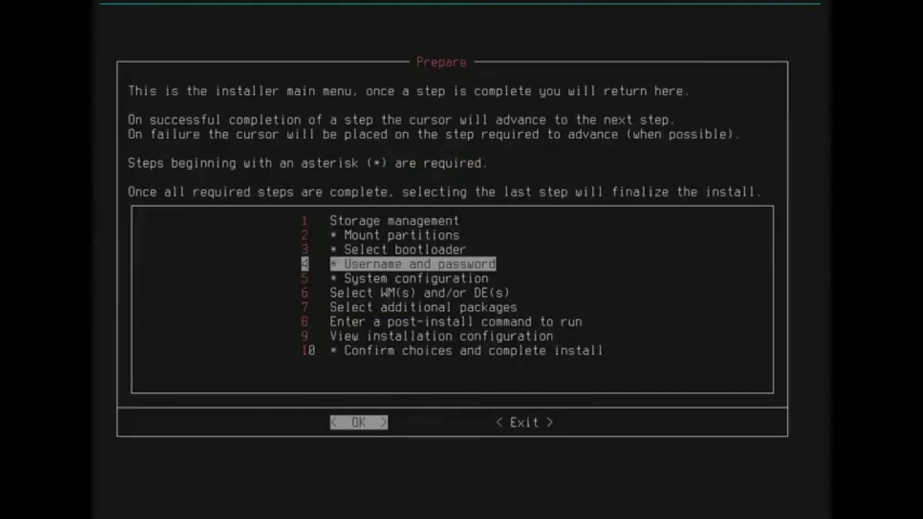
- Create the user account archlabs, enter its password twice, and leave the root password fields empty
key(Return)
text(archlabs)
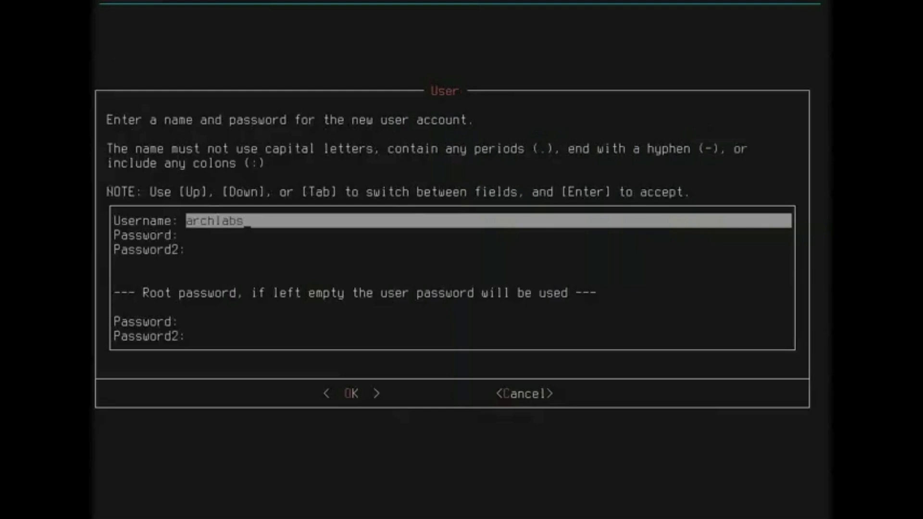
key(Tab)
text(***)
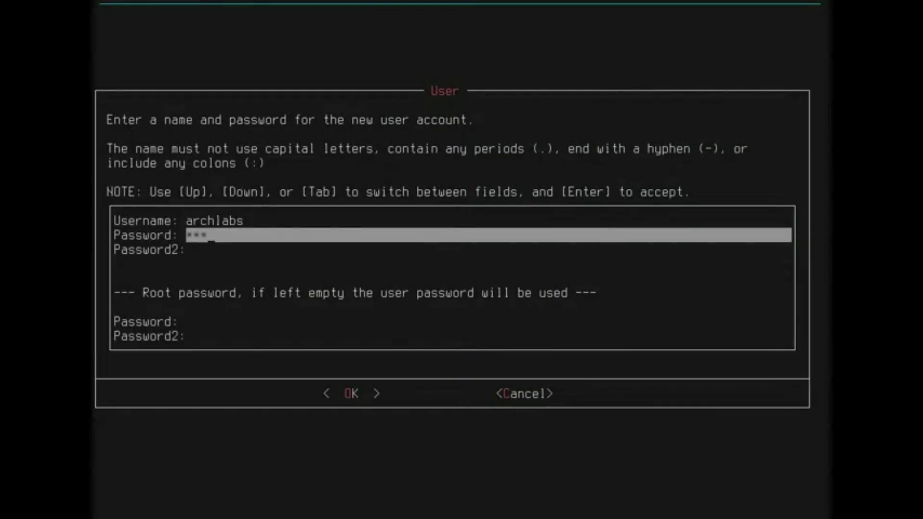
key(Tab)
text(***)
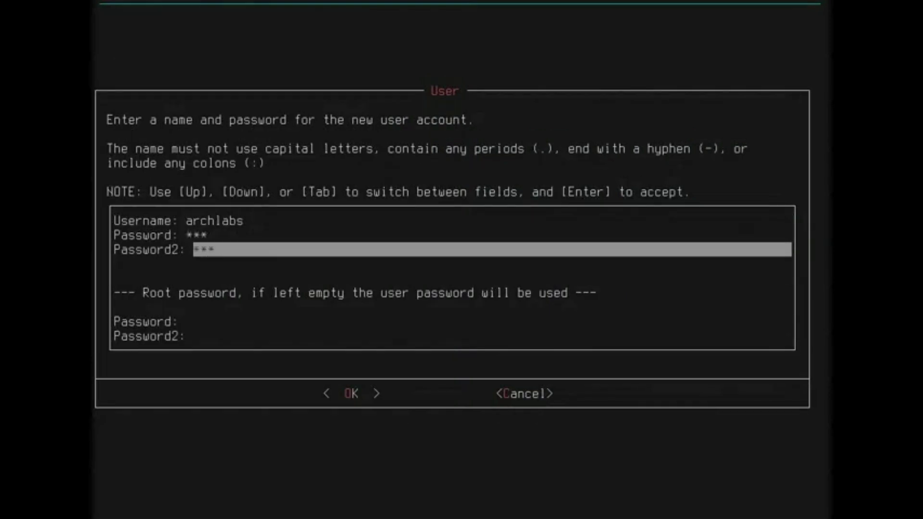
key(Tab)
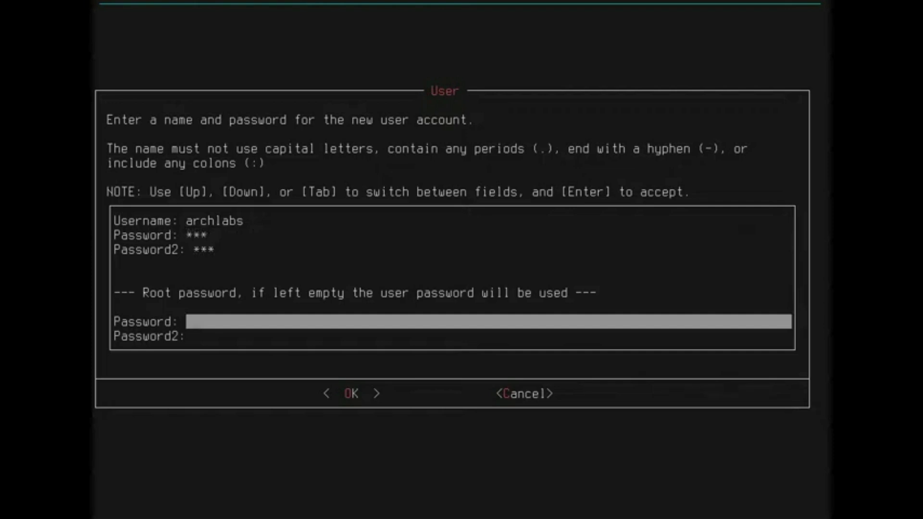
key(Tab)
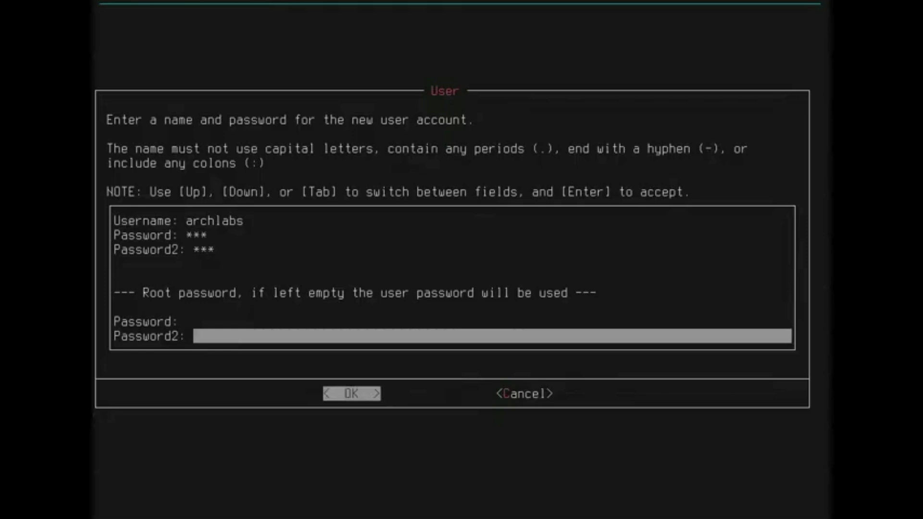
key(Return)
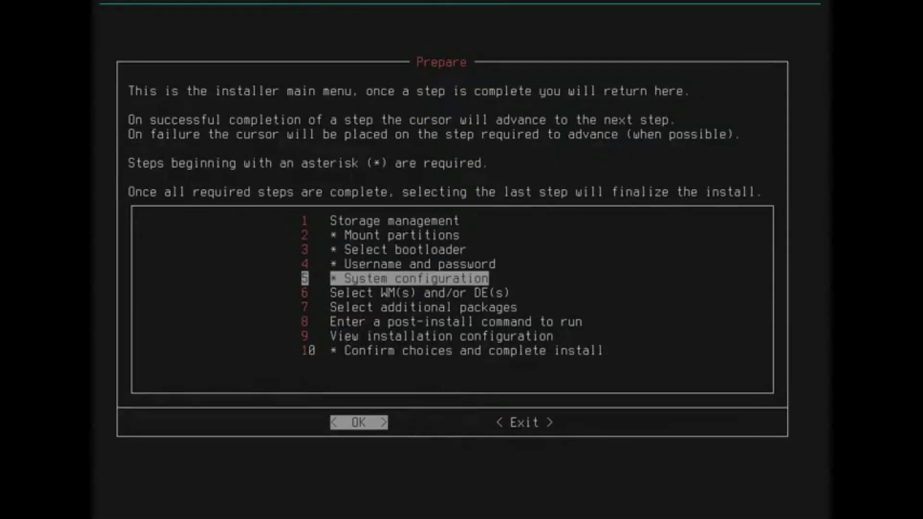
- Start the system configuration, choose bash as the shell and accept the hostname archlabs
key(Return)
key(Down)
key(Down)
key(Up)
key(Up)
key(Down)
key(Down)
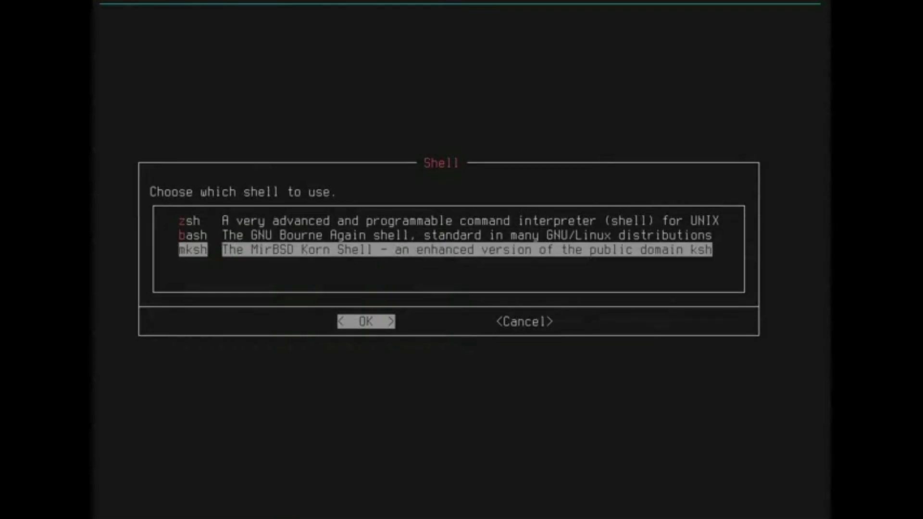
key(Up)
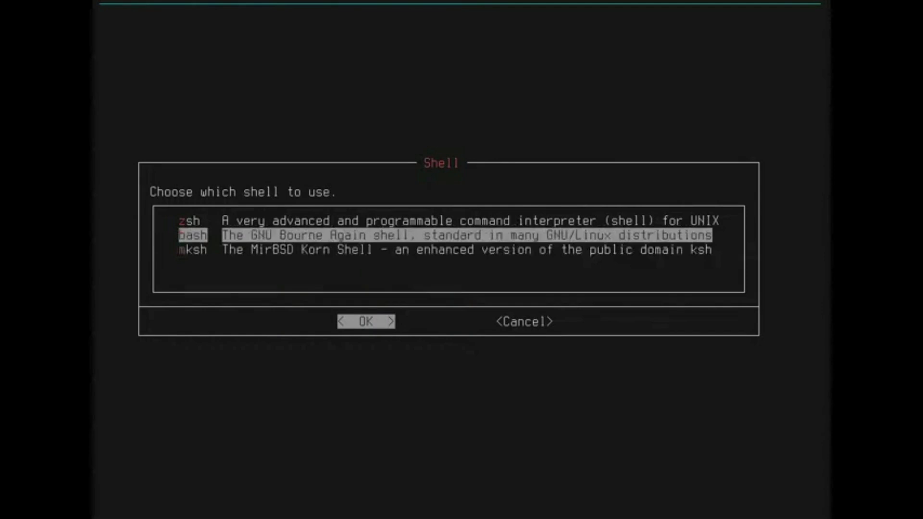
key(Return)
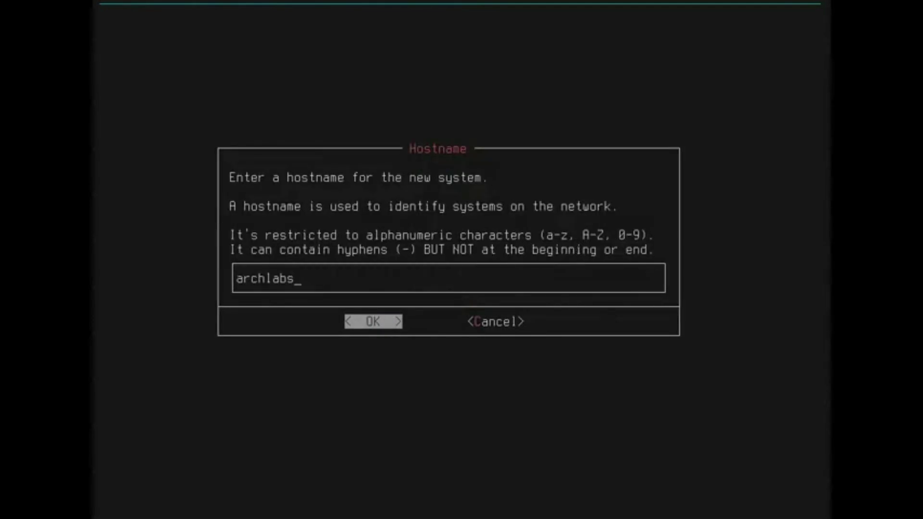
key(Return)
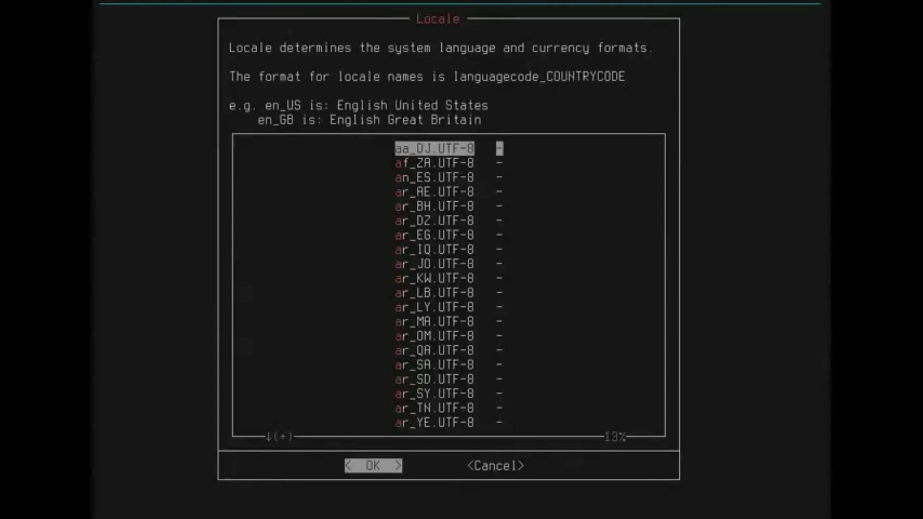
- Set the system locale to en_US.UTF-8
key(Down)
key(Down)
key(Down)
key(Down)
key(Down)
key(Down)
key(Down)
key(Down)
key(Down)
key(Down)
key(Down)
key(Down)
key(Down)
key(Down)
key(Down)
key(Down)
key(Down)
key(Down)
key(Down)
key(Down)
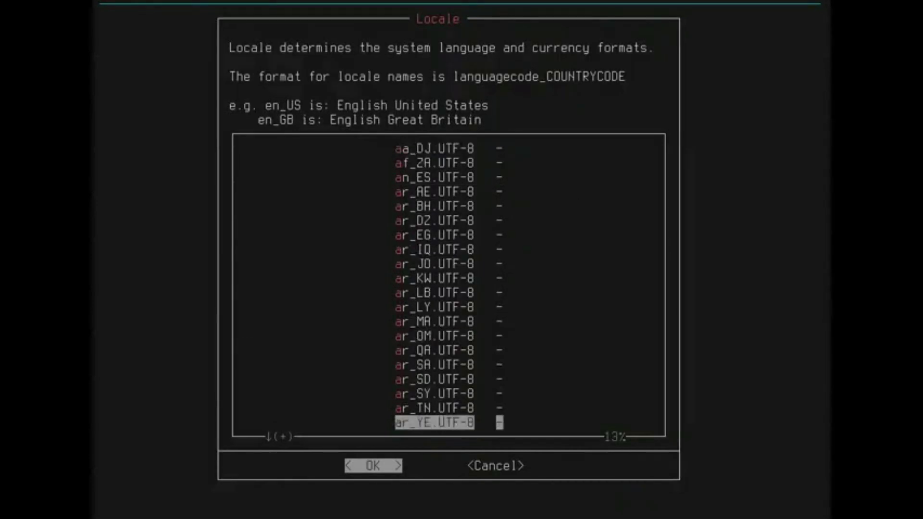
key(Down)
key(Down)
key(Down)
key(Down)
key(Down)
key(Down)
key(Down)
key(Down)
key(Down)
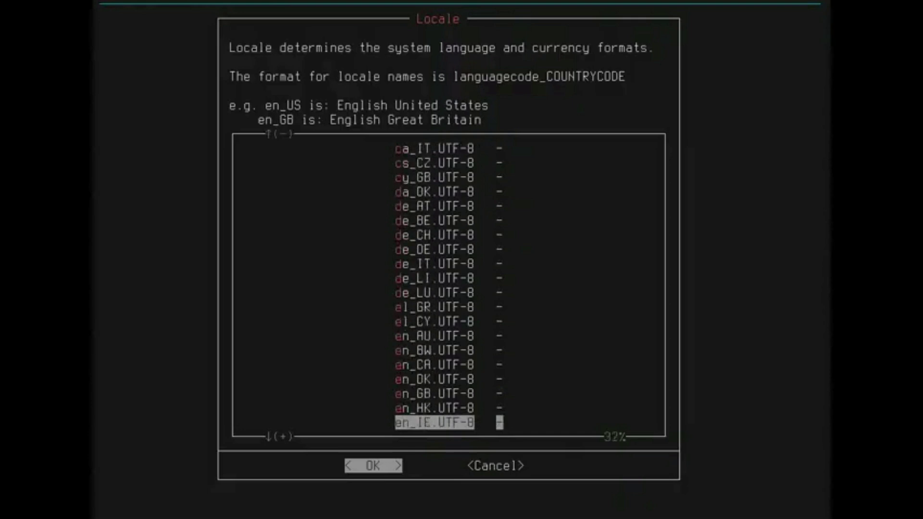
key(Down)
key(Down)
key(Down)
key(Down)
key(Down)
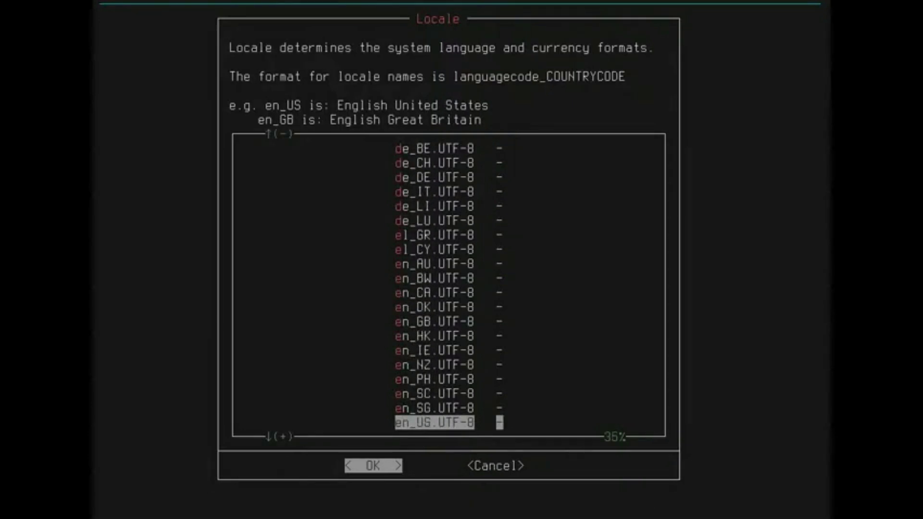
key(Up)
key(Return)
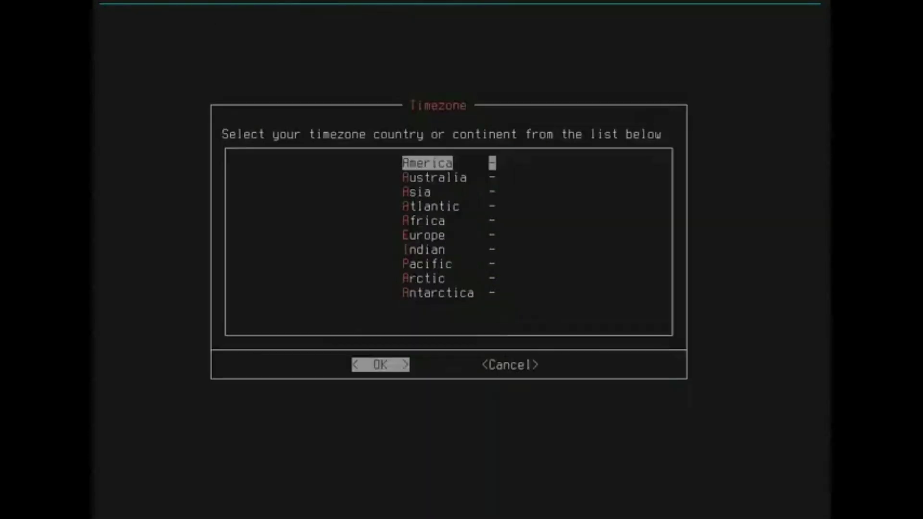
- Set the timezone to America and choose the second listed city beginning with N
key(Return)
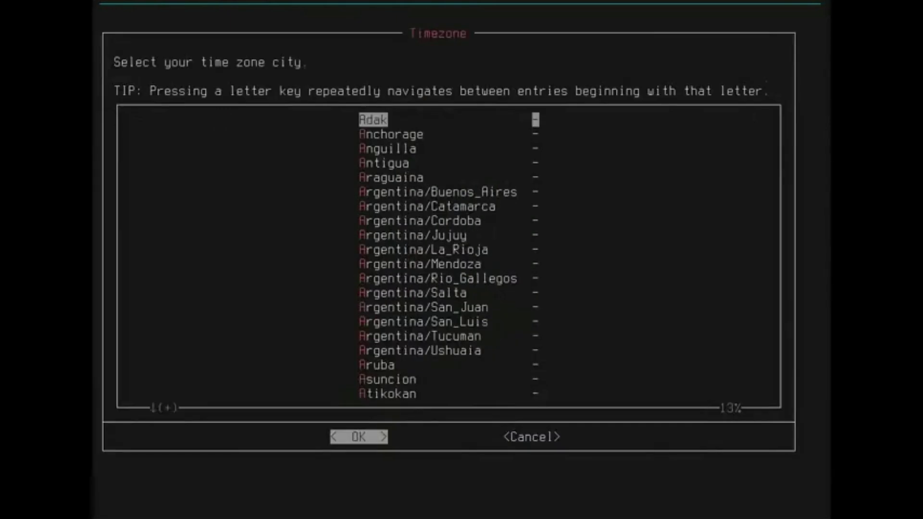
key(n)
key(n)
key(Return)
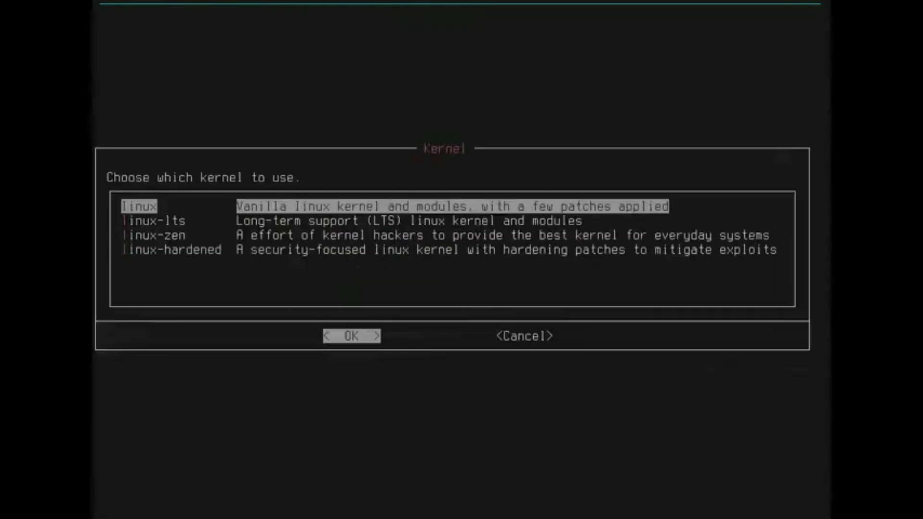
- Choose the vanilla linux kernel to complete the system configuration
key(Down)
key(Down)
key(Up)
key(Up)
key(Up)
key(Down)
key(Up)
key(Down)
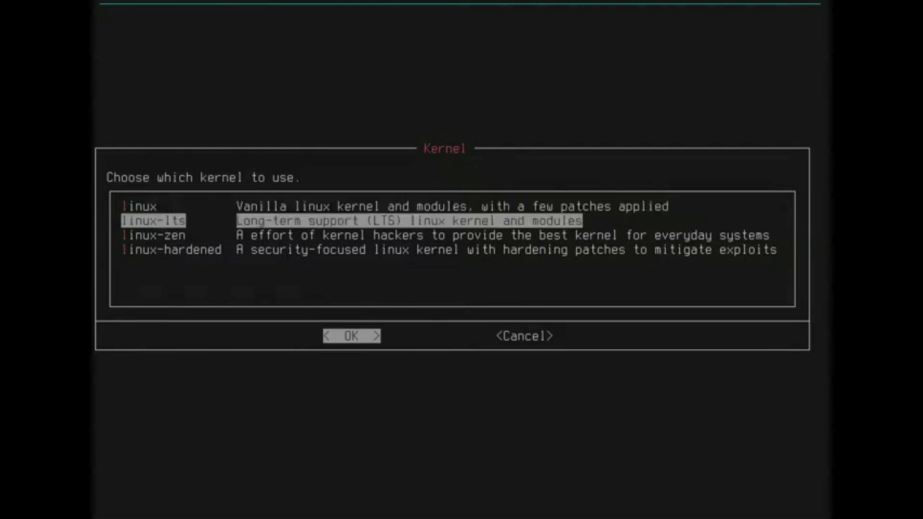
key(Up)
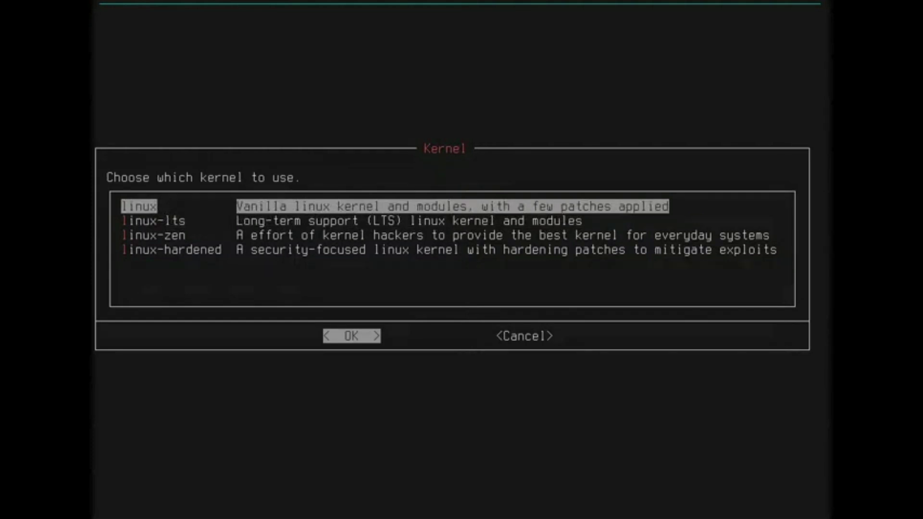
key(Return)
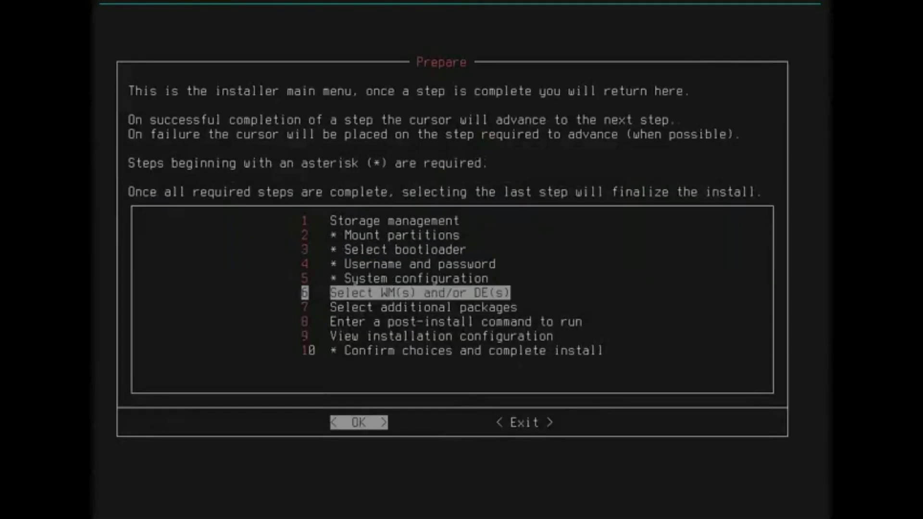
- Open the window manager and desktop environment selection and examine the available sessions from i3-gaps to cinnamon
key(Return)
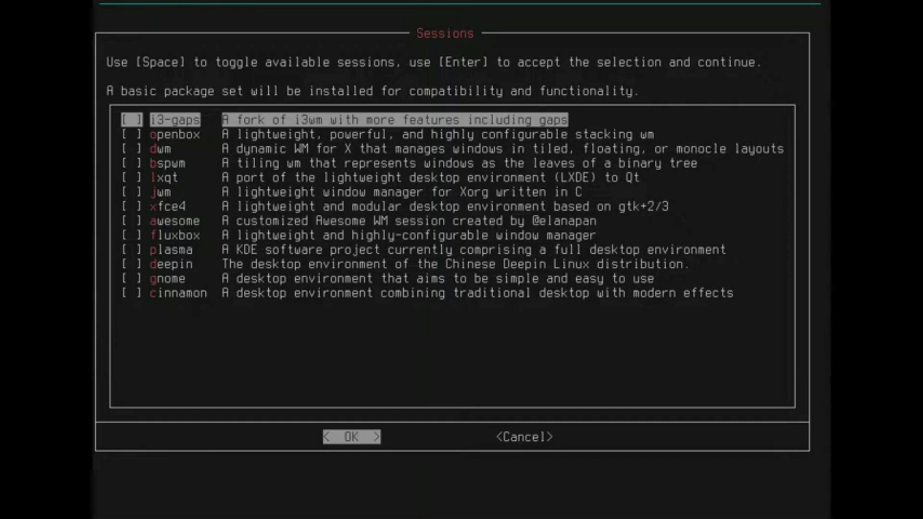
key(Down)
key(Down)
key(Up)
key(Up)
key(Down)
key(Down)
key(Down)
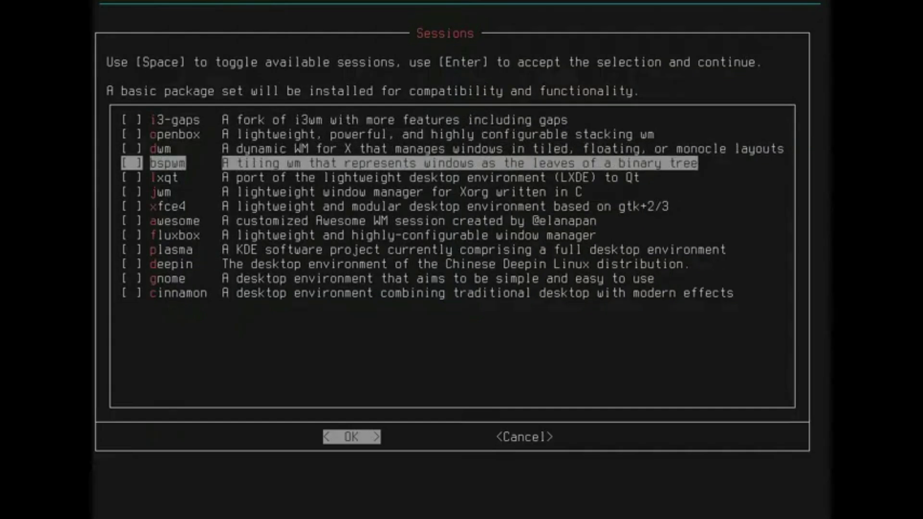
key(Down)
key(Down)
key(Down)
key(Down)
key(Down)
key(Down)
key(Down)
key(Down)
key(Down)
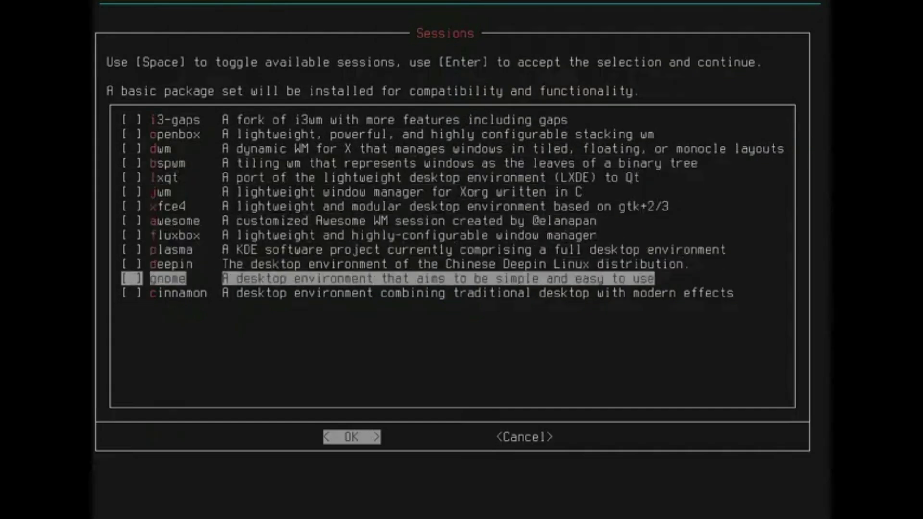
key(Up)
key(Up)
key(Up)
key(Up)
key(Up)
key(Up)
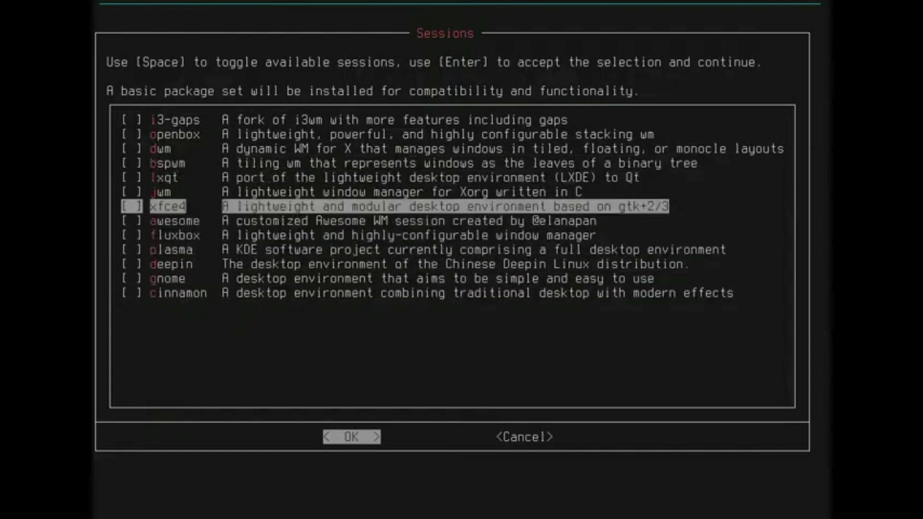
key(Down)
key(Down)
key(Down)
key(Down)
key(Down)
key(Down)
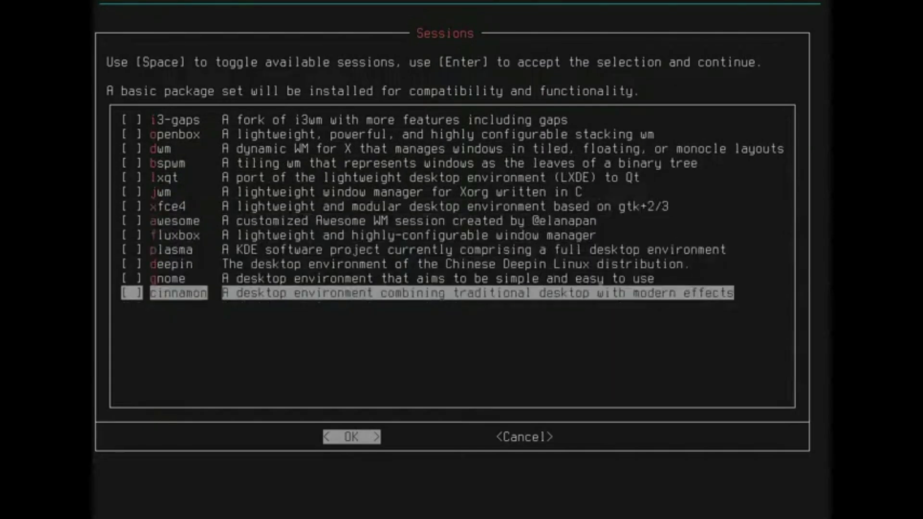
key(Up)
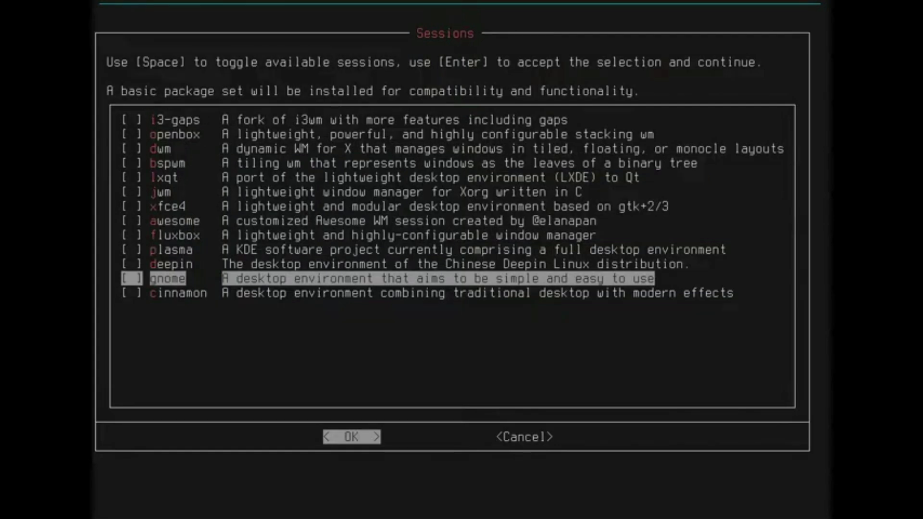
key(Up)
key(Up)
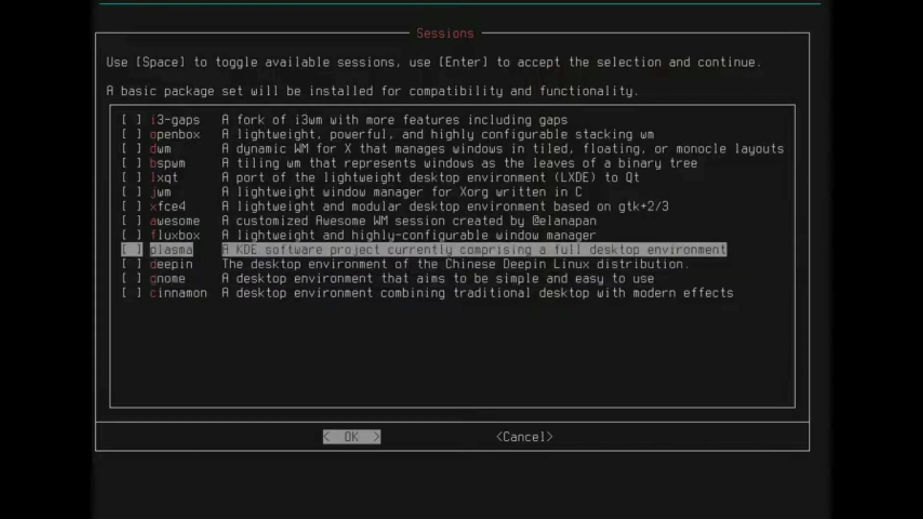
key(Up)
key(Up)
key(Up)
key(Up)
key(Up)
key(Up)
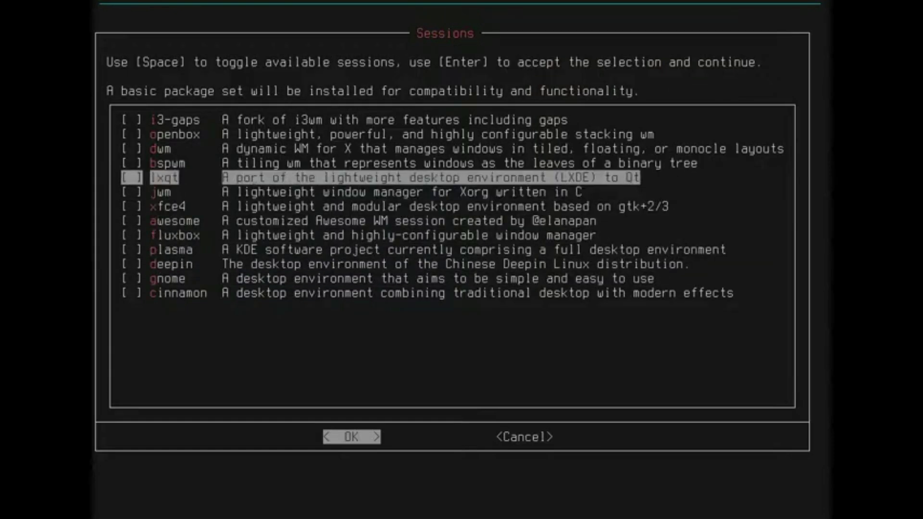
key(Down)
key(Down)
key(Down)
key(Down)
key(Down)
key(Down)
key(Down)
key(Down)
key(Down)
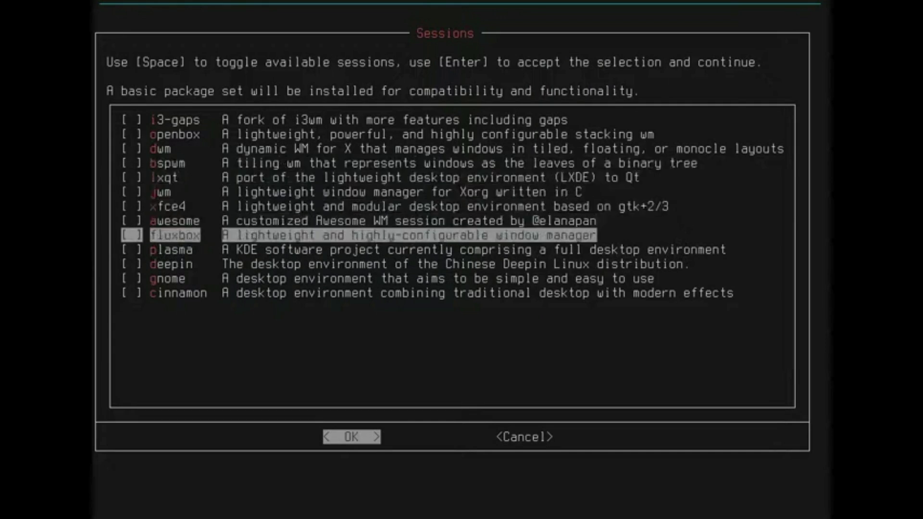
key(Up)
key(Up)
key(Up)
key(Down)
key(Down)
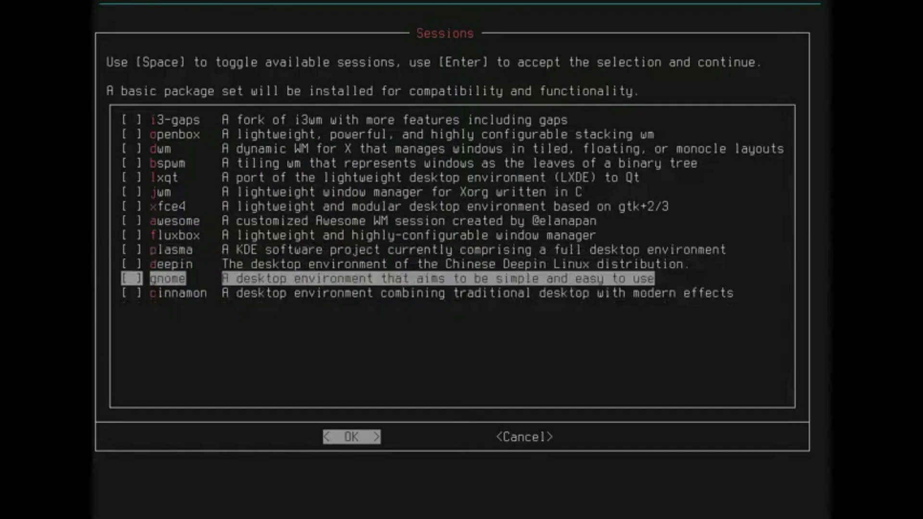
- Choose the xfce4 desktop session and accept the session selection
key(Down)
key(Up)
key(Up)
key(Up)
key(Up)
key(Up)
key(Up)
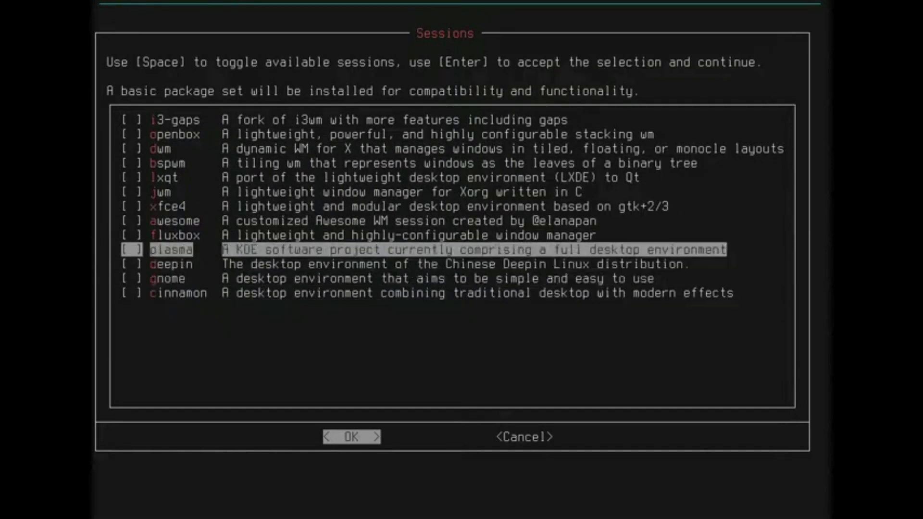
key(Up)
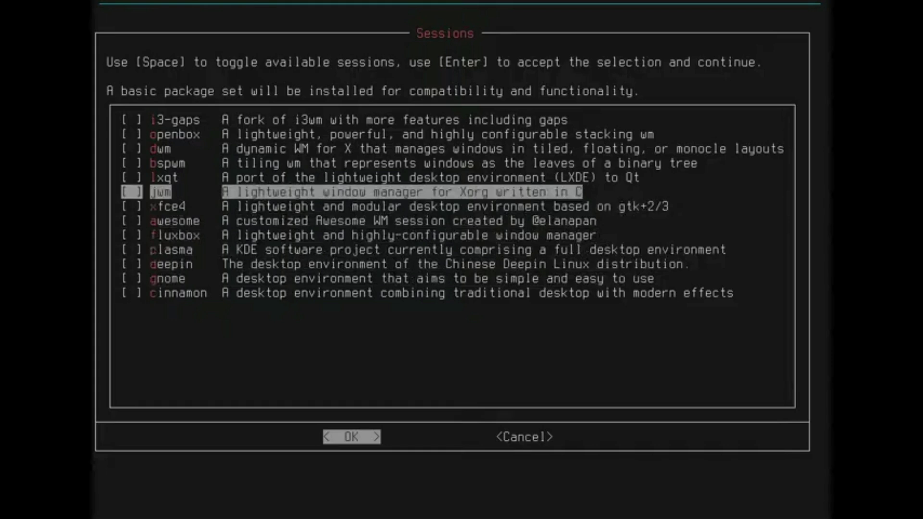
key(Down)
key(Return)
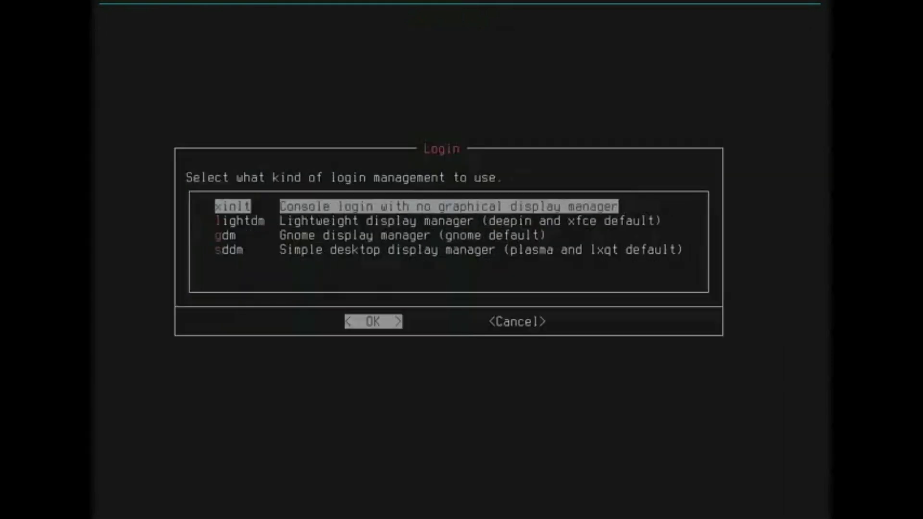
- Set lightdm as the login manager for the new system
key(Down)
key(Down)
key(Down)
key(Up)
key(Up)
key(Up)
key(Down)
key(Down)
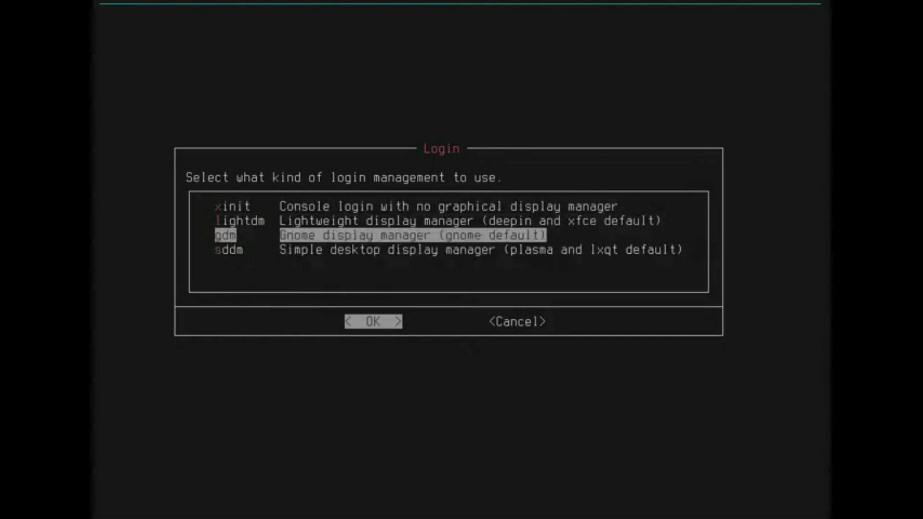
key(Down)
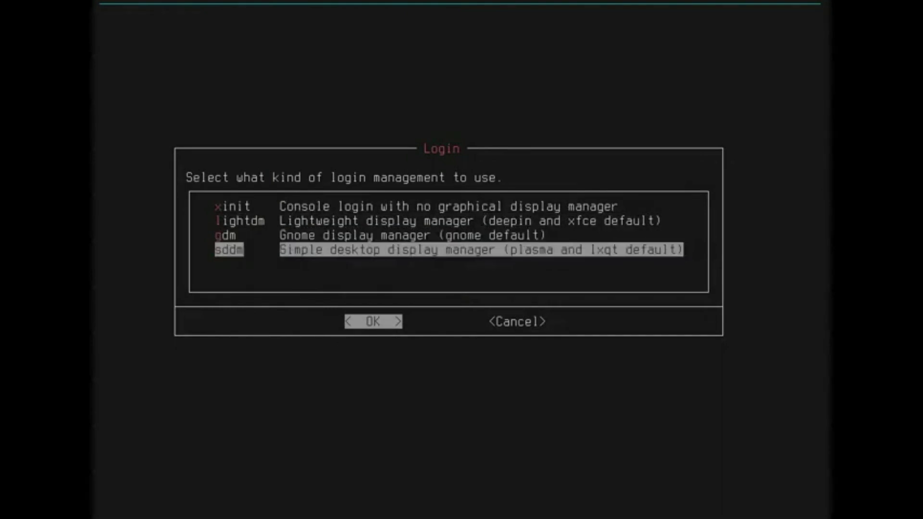
key(Up)
key(Up)
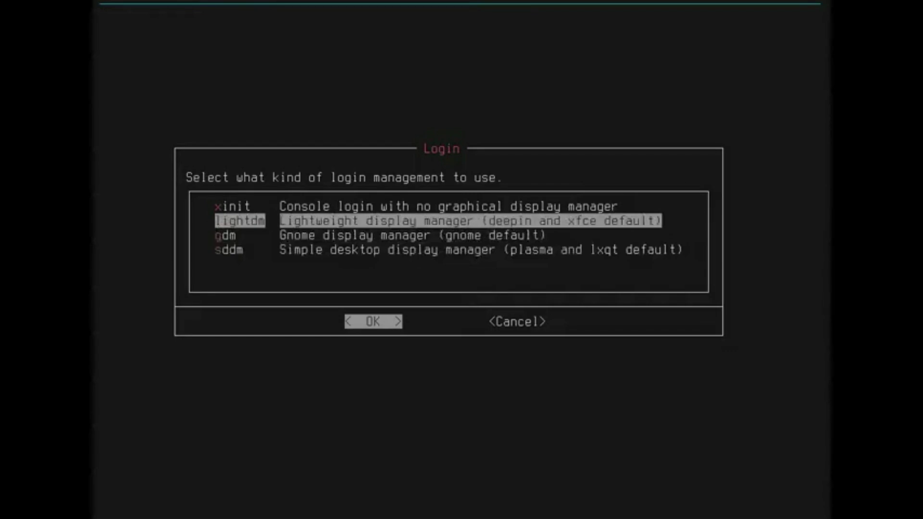
key(Down)
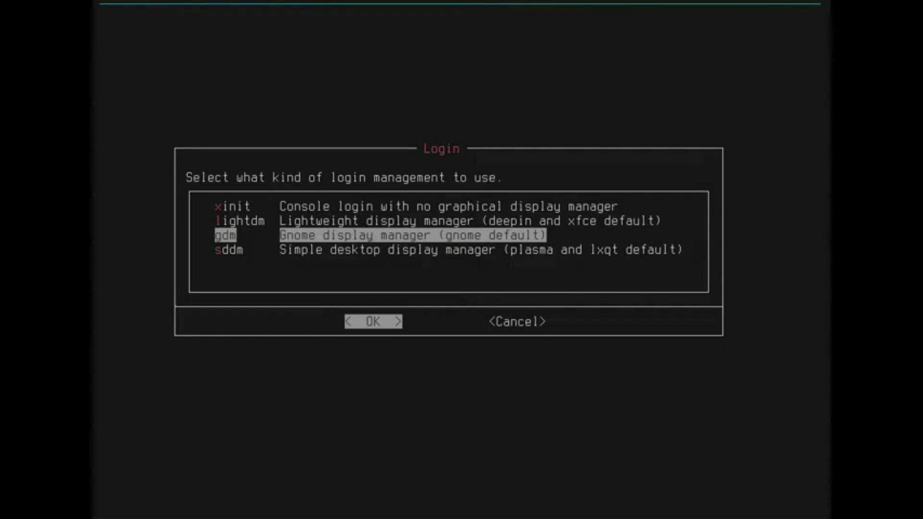
key(Up)
key(Return)
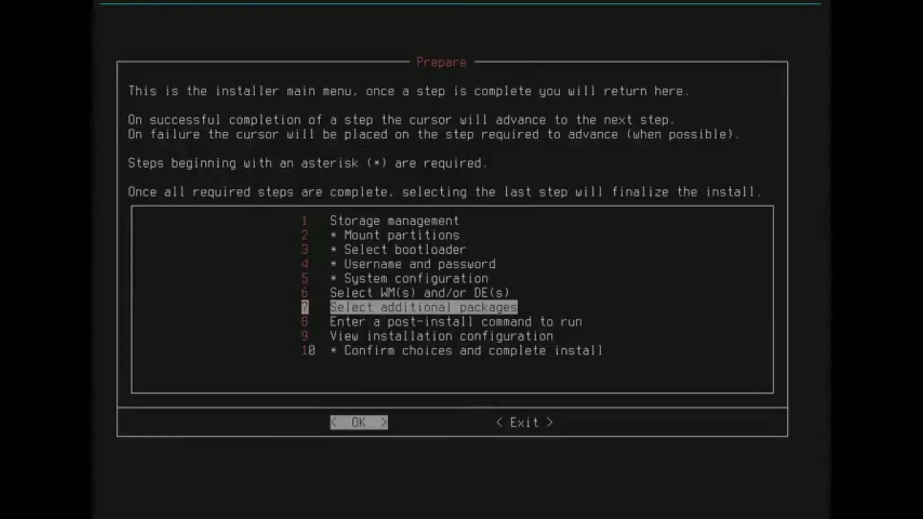
- Open the additional packages selection and examine the available packages from abiword through zathura
key(Return)
key(Down)
key(Down)
key(Down)
key(Down)
key(Down)
key(Down)
key(Down)
key(Down)
key(Down)
key(Down)
key(Down)
key(Down)
key(Down)
key(Down)
key(Down)
key(Down)
key(Down)
key(Down)
key(Down)
key(Down)
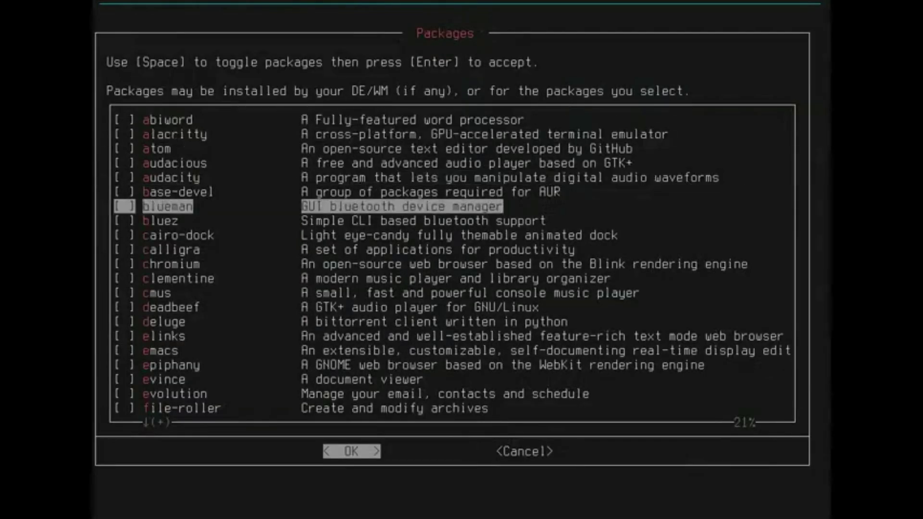
key(Down)
key(Down)
key(Down)
key(Down)
key(Down)
key(Down)
key(Down)
key(Down)
key(Down)
key(Down)
key(Down)
key(Down)
key(Down)
key(Down)
key(Down)
key(Down)
key(Down)
key(Down)
key(Down)
key(Down)
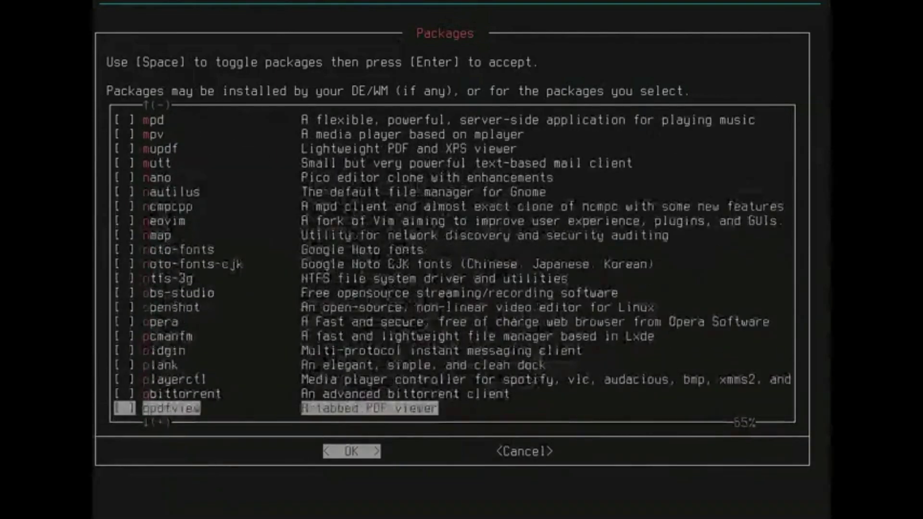
key(Down)
key(Down)
key(Down)
key(Down)
key(Down)
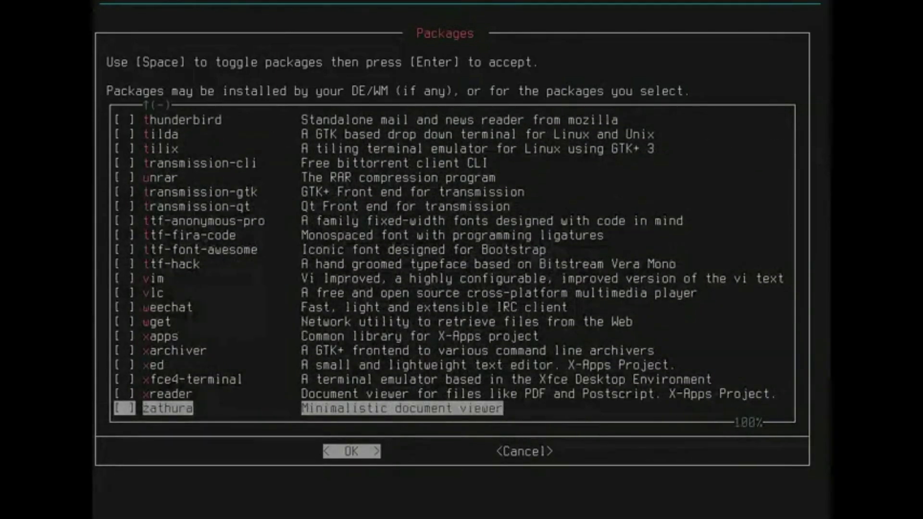
- Review the package list backwards from zathura to mutt, checking the available applications and fonts
key(Up)
key(Up)
key(Up)
key(Up)
key(Up)
key(Up)
key(Up)
key(Up)
key(Up)
key(Up)
key(Up)
key(Up)
key(Up)
key(Up)
key(Up)
key(Up)
key(Up)
key(Up)
key(Up)
key(Up)
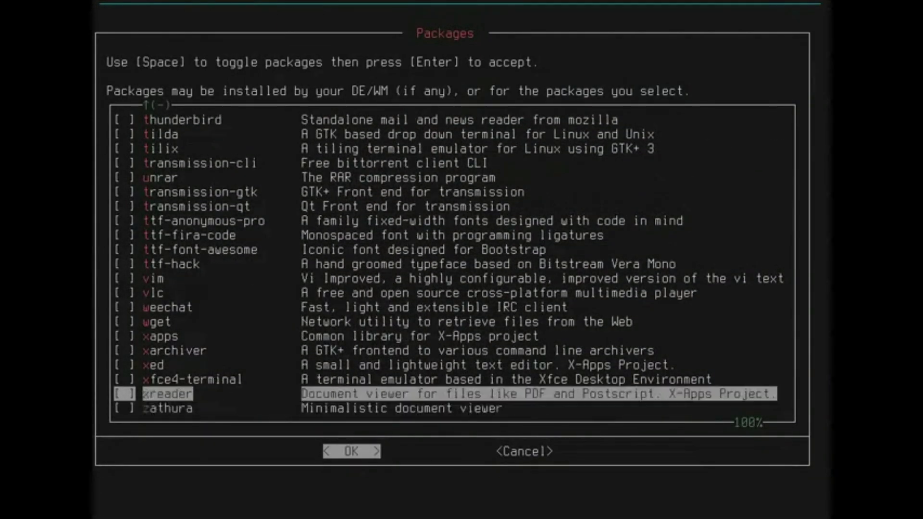
key(Up)
key(Up)
key(Up)
key(Up)
key(Up)
key(Up)
key(Up)
key(Up)
key(Up)
key(Up)
key(Up)
key(Up)
key(Up)
key(Up)
key(Up)
key(Up)
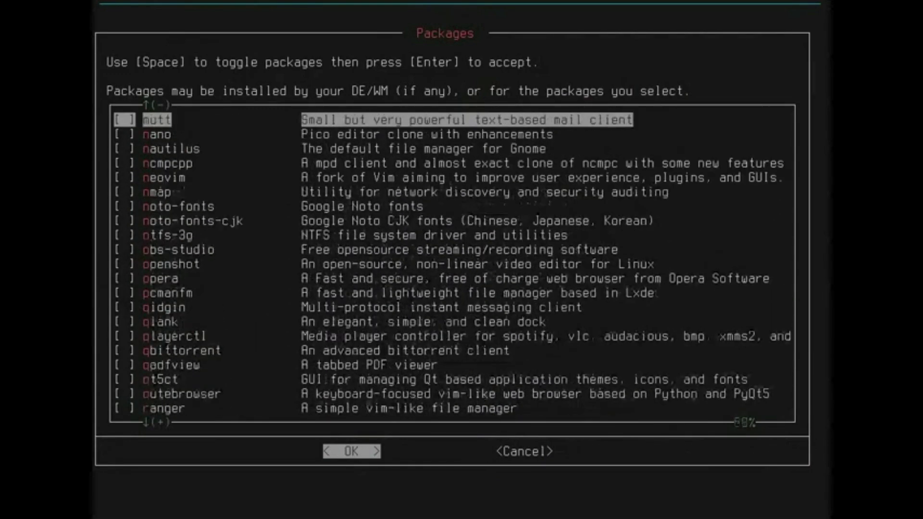
- Examine the packages from mutt to the end of the list, including the file managers, terminal emulators and fonts
key(Down)
key(Down)
key(Down)
key(Down)
key(Down)
key(Down)
key(Down)
key(Down)
key(Down)
key(Down)
key(Down)
key(Down)
key(Down)
key(Down)
key(Down)
key(Down)
key(Down)
key(Down)
key(Down)
key(Down)
key(Down)
key(Down)
key(Down)
key(Down)
key(Down)
key(Down)
key(Down)
key(Down)
key(Down)
key(Down)
key(Down)
key(Down)
key(Down)
key(Down)
key(Down)
key(Down)
key(Down)
key(Down)
key(Down)
key(Down)
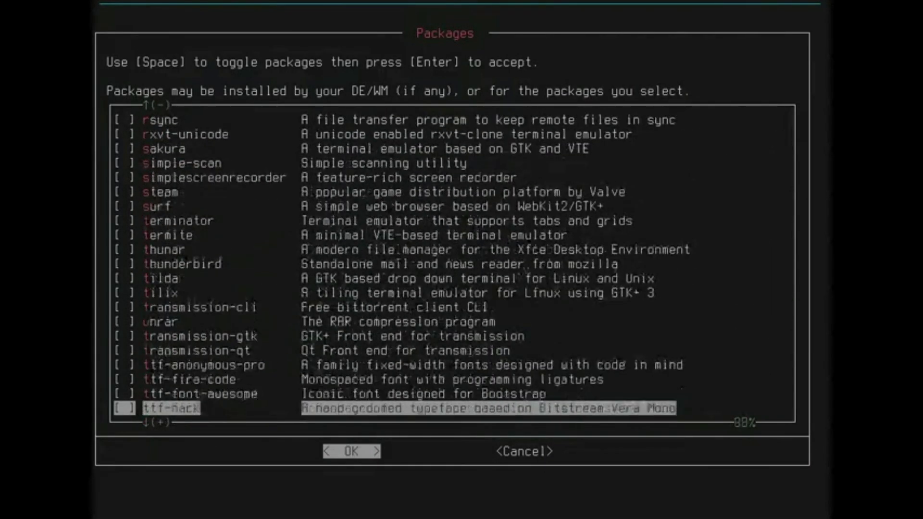
- Examine the package list from ttf-hack back to terminator, comparing the available terminal emulators
key(Up)
key(Up)
key(Up)
key(Up)
key(Up)
key(Up)
key(Up)
key(Up)
key(Up)
key(Up)
key(Up)
key(Up)
key(Up)
key(Up)
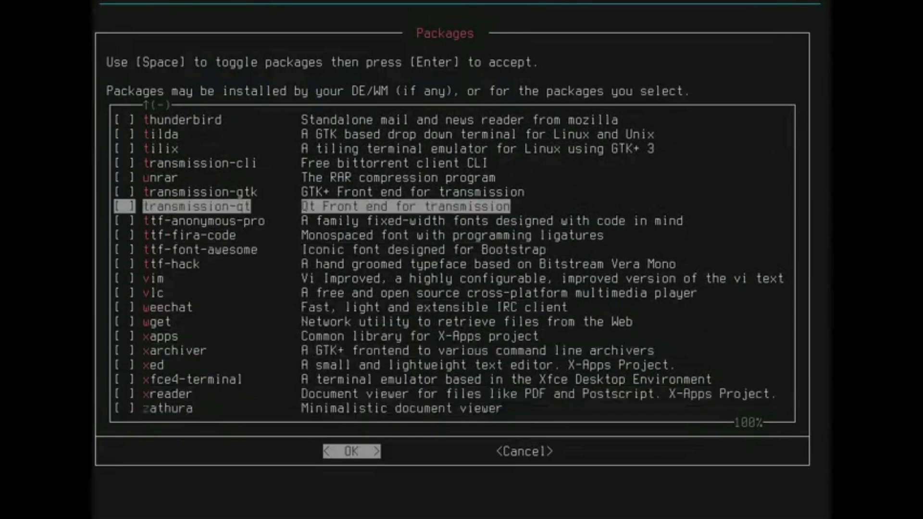
key(Up)
key(Up)
key(Up)
key(Up)
key(Up)
key(Up)
key(Up)
key(Up)
key(Up)
key(Up)
key(Up)
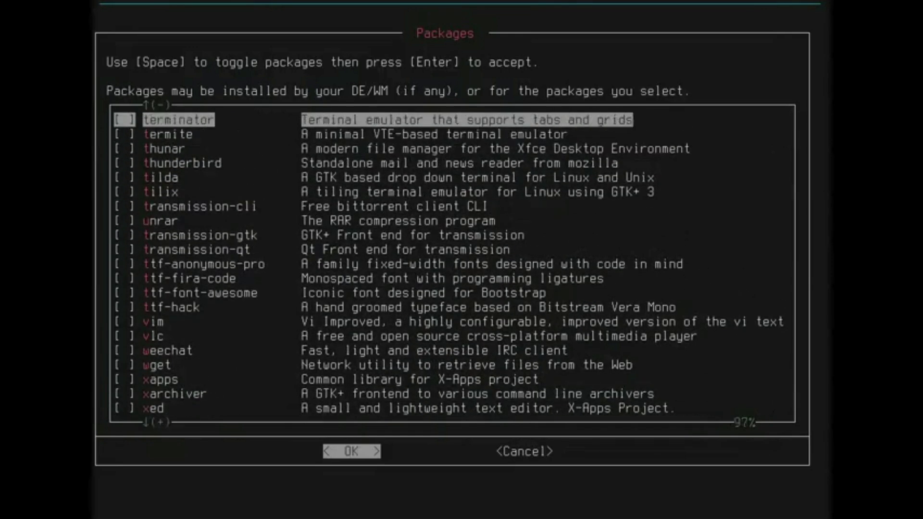
- Mark the tilix and terminator terminal emulators for installation
key(Down)
key(Down)
key(Down)
key(Down)
key(Down)
key(Down)
key(Down)
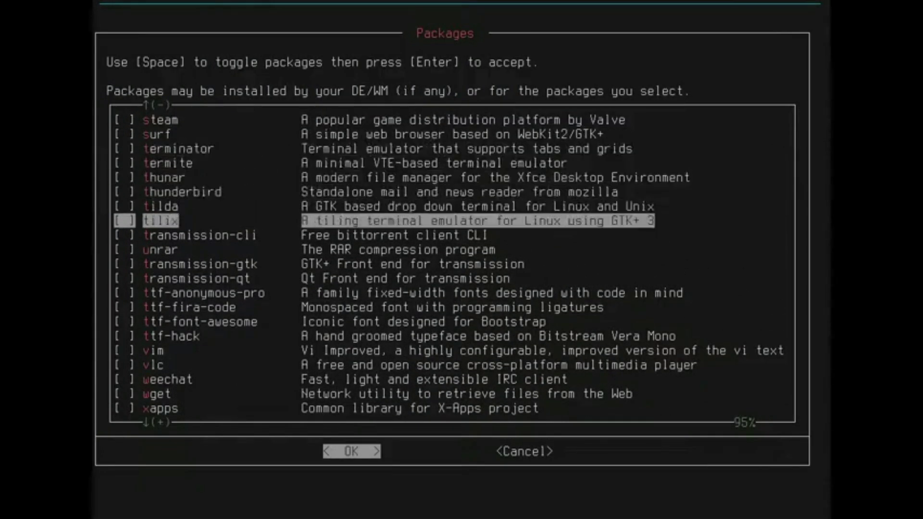
key(space)
key(Up)
key(Up)
key(Up)
key(Up)
key(Up)
key(space)
- Review the package list from terminator back to obs-studio and forward again to xarchiver, checking the marked packages
key(Up)
key(Up)
key(Up)
key(Up)
key(Up)
key(Up)
key(Up)
key(Up)
key(Up)
key(Up)
key(Up)
key(Up)
key(Up)
key(Up)
key(Up)
key(Up)
key(Up)
key(Up)
key(Up)
key(Up)
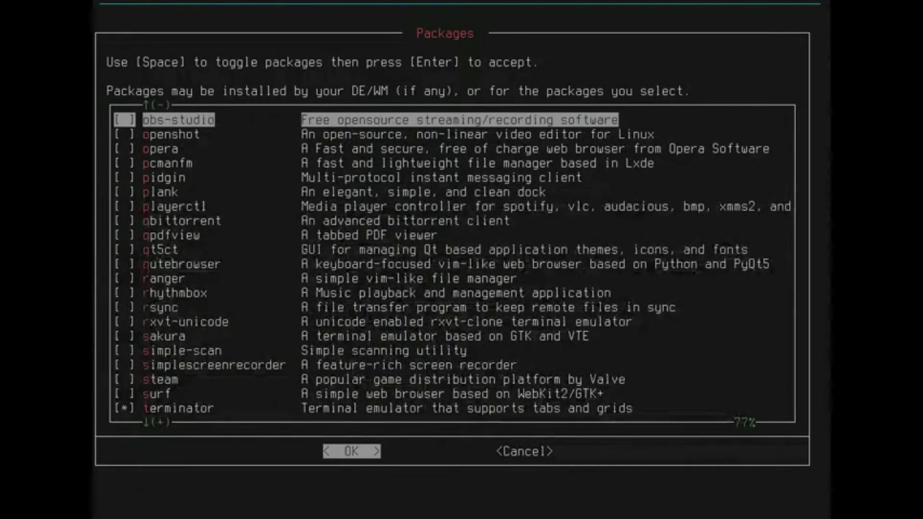
key(Down)
key(Down)
key(Down)
key(Down)
key(Down)
key(Down)
key(Down)
key(Down)
key(Down)
key(Down)
key(Down)
key(Down)
key(Down)
key(Down)
key(Down)
key(Down)
key(Down)
key(Down)
key(Down)
key(Down)
key(Down)
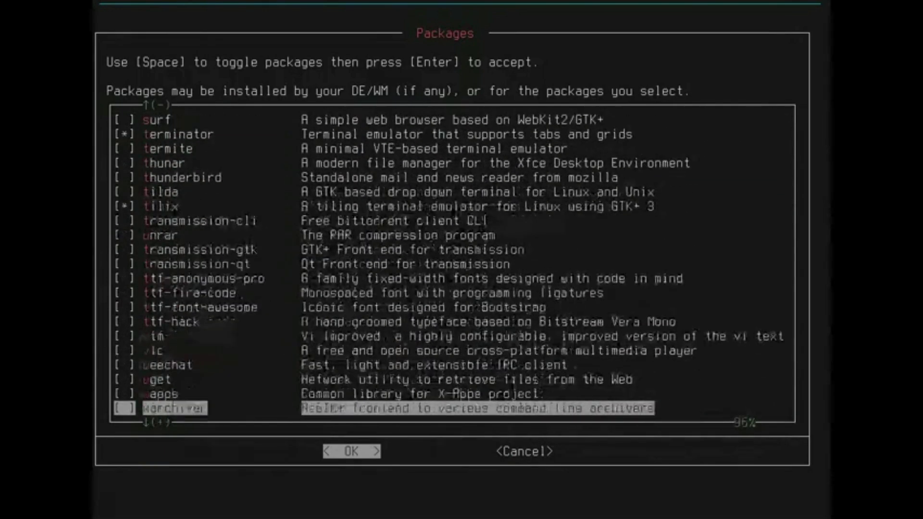
- Accept the additional package selection and review the installation configuration down to the package section
key(Return)
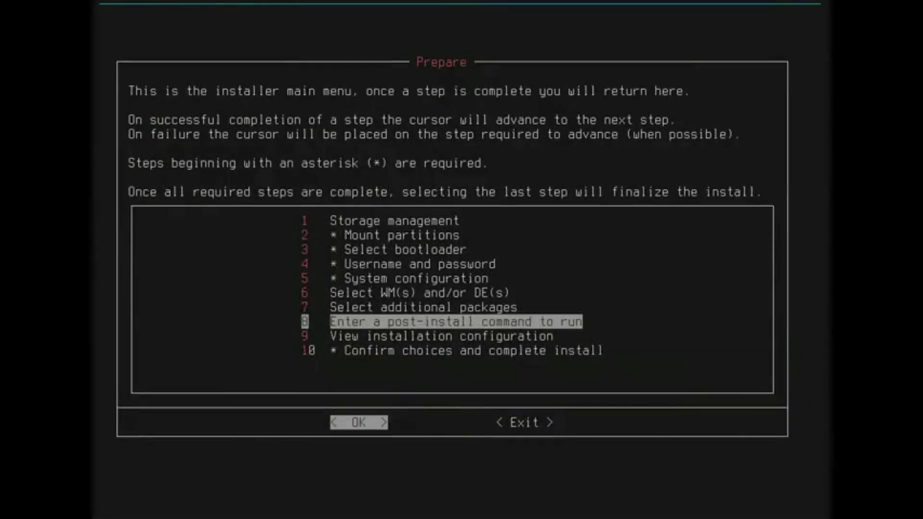
key(Down)
key(Return)
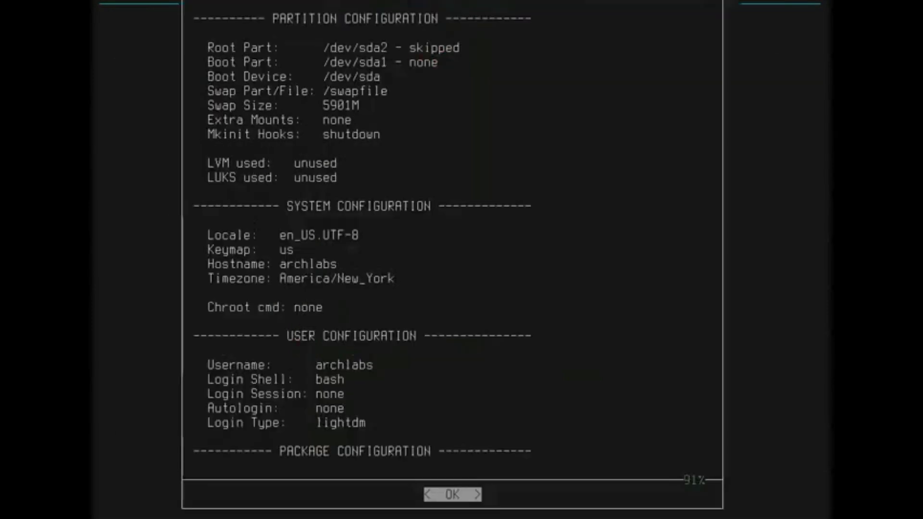
key(Down)
key(Down)
key(Down)
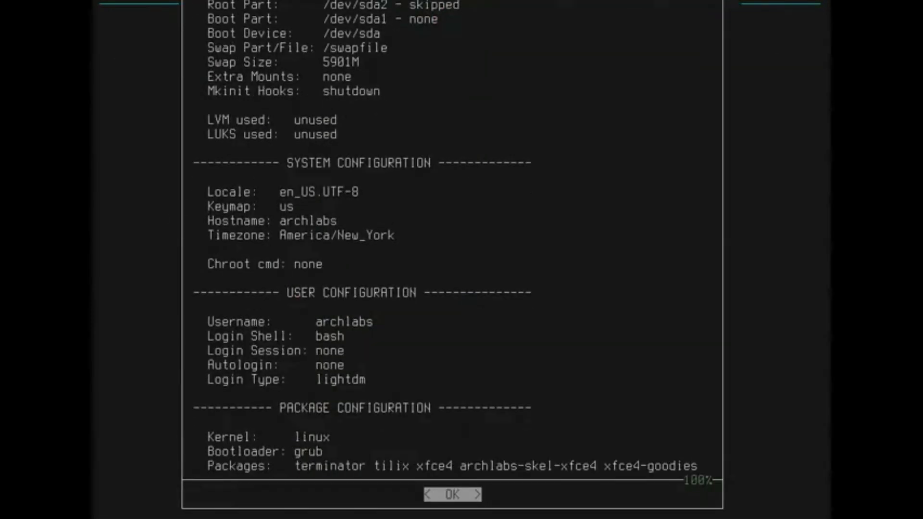
key(Return)
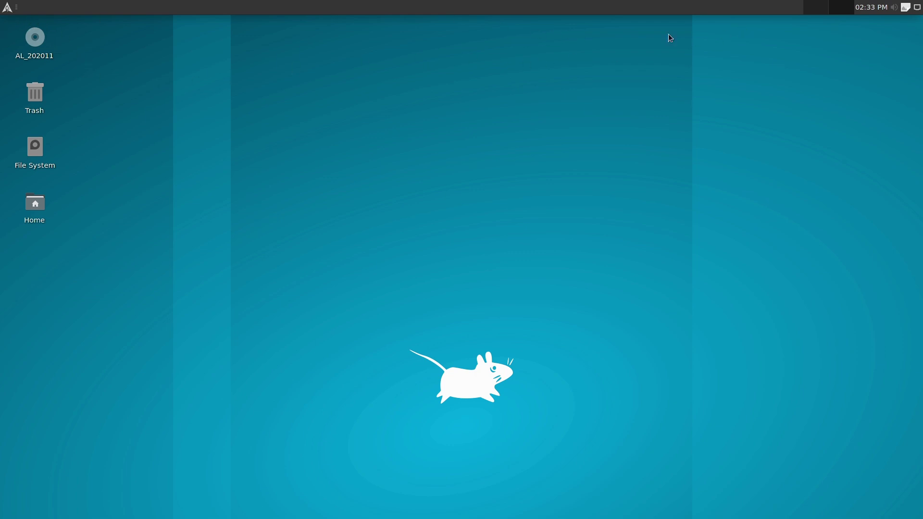
- Browse the installed Xfce desktop's application categories from Recently Used through Accessories, Internet and Multimedia to Settings
click(8, 8)
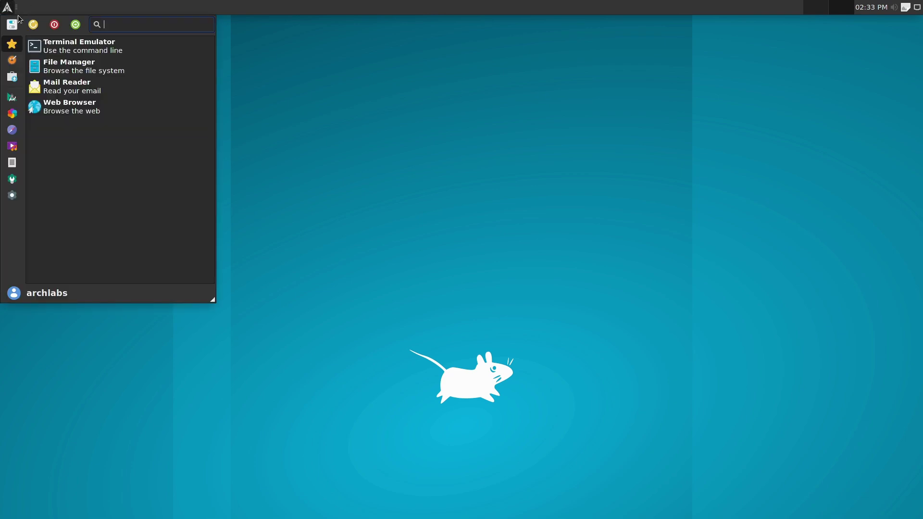
click(16, 56)
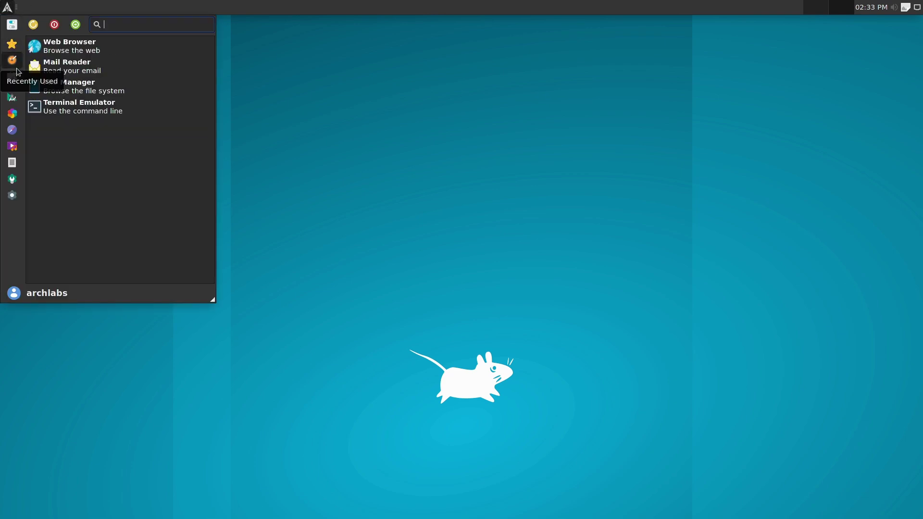
click(15, 72)
click(16, 99)
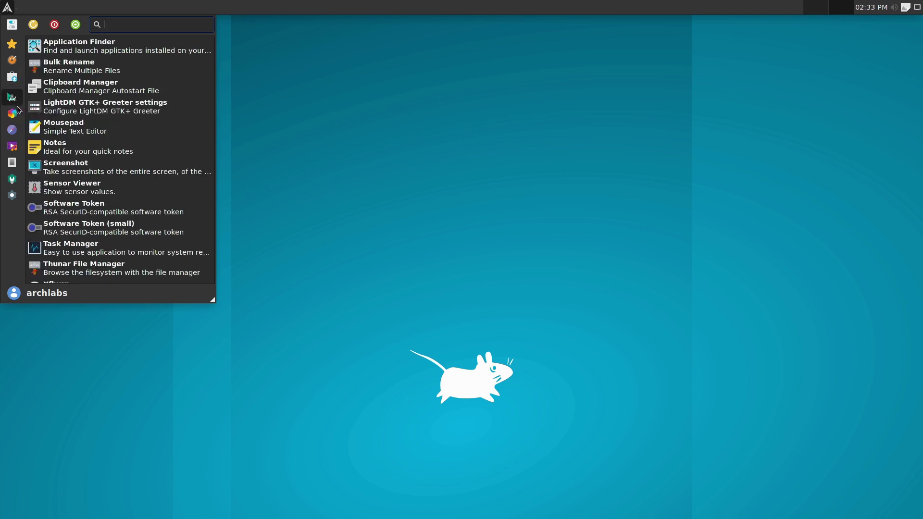
click(16, 115)
click(15, 131)
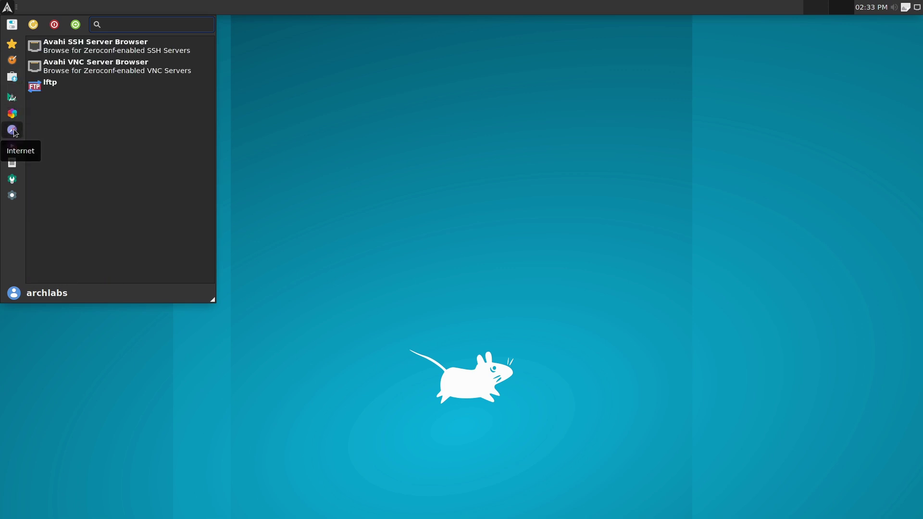
click(16, 147)
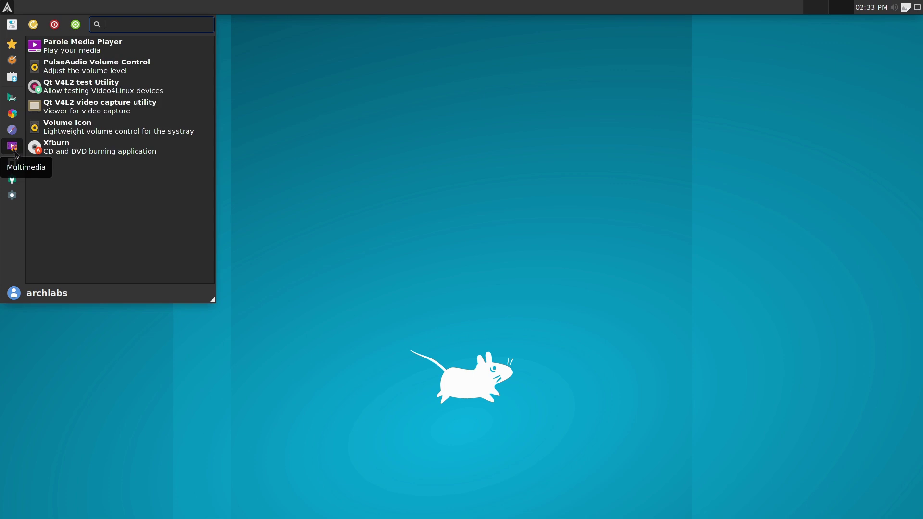
click(15, 162)
click(16, 183)
click(12, 195)
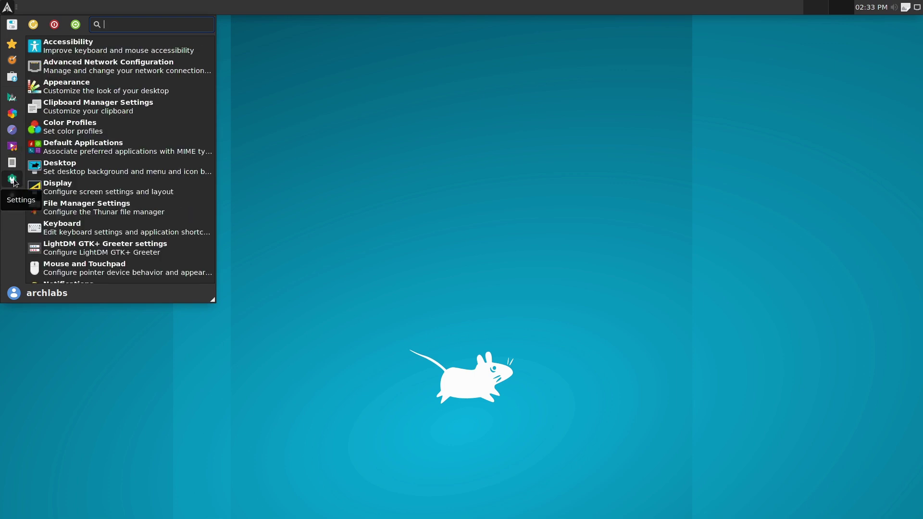
click(13, 180)
- Go through the Favorites, Recently Used, All Applications, Accessories and Graphics categories again to examine the preinstalled programs
click(11, 95)
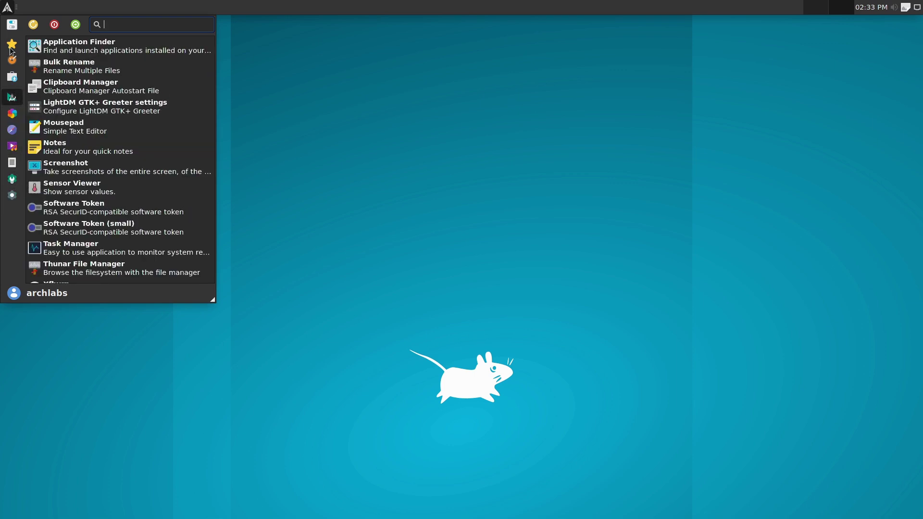
click(12, 44)
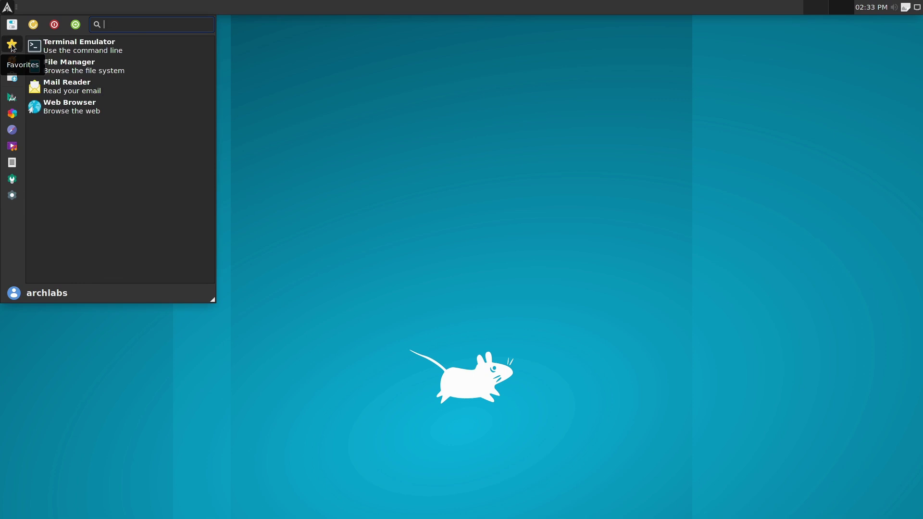
click(10, 55)
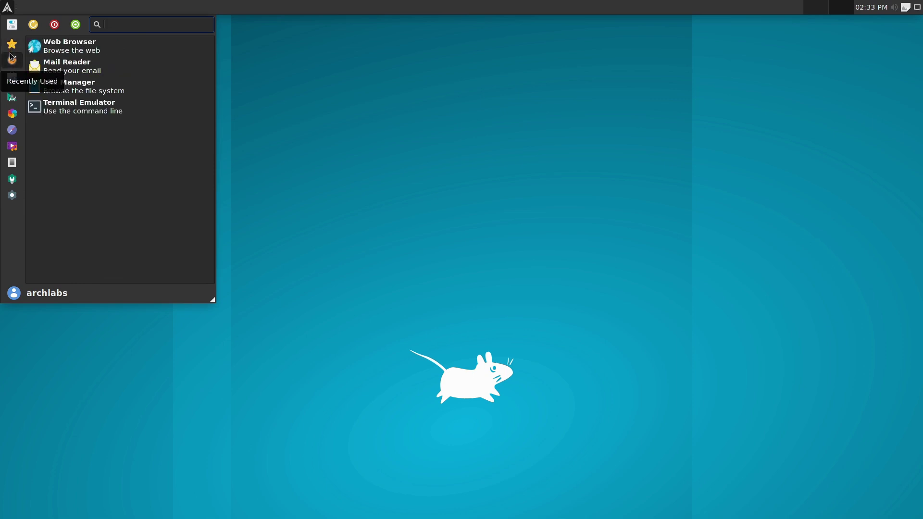
click(13, 77)
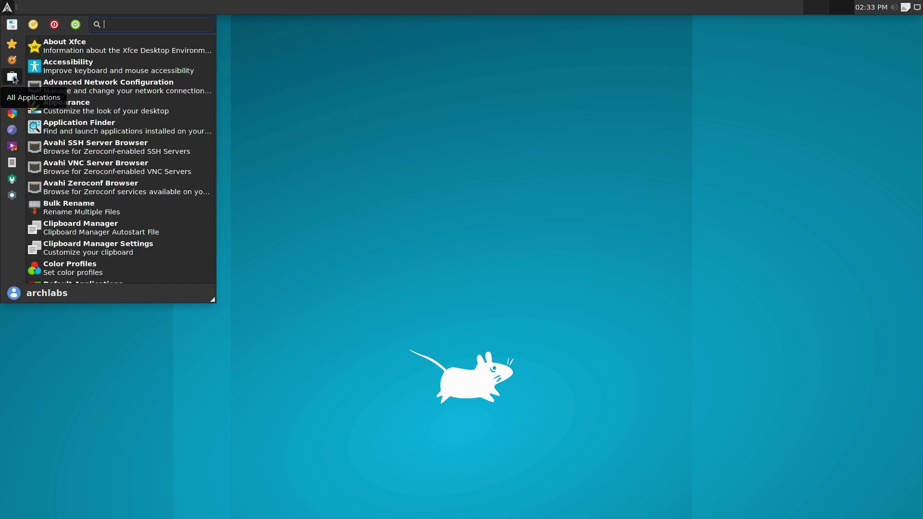
click(11, 98)
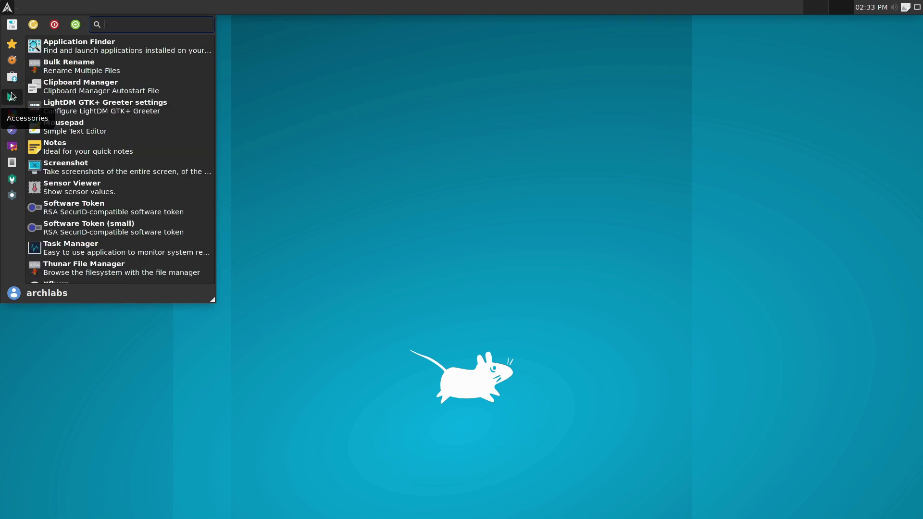
click(12, 114)
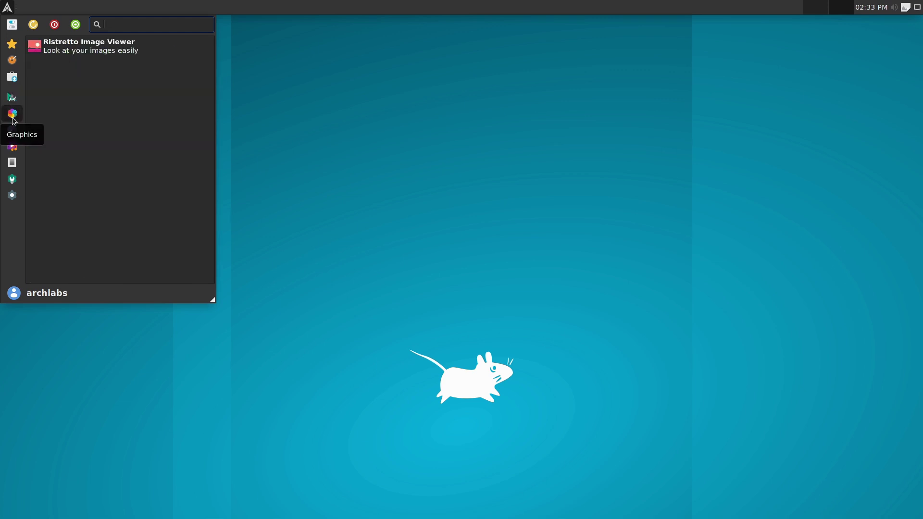
click(12, 129)
click(12, 114)
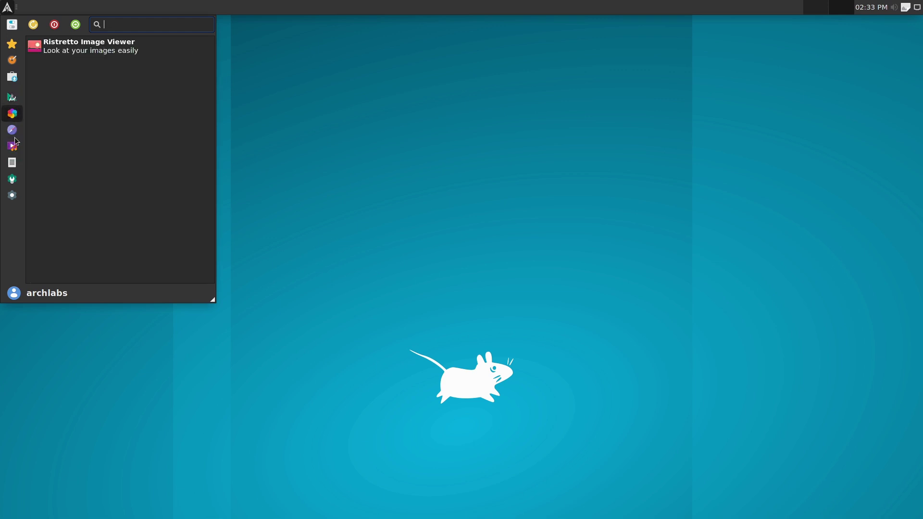
click(15, 164)
- Search the applications for "fil", open the File Manager and browse the local network
click(5, 114)
text(fil)
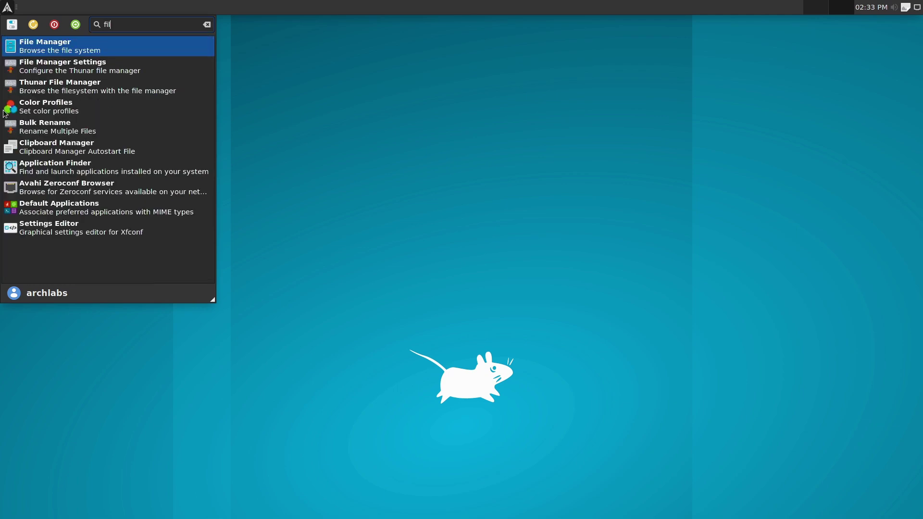
click(54, 52)
drag(223, 24, 559, 77)
click(382, 235)
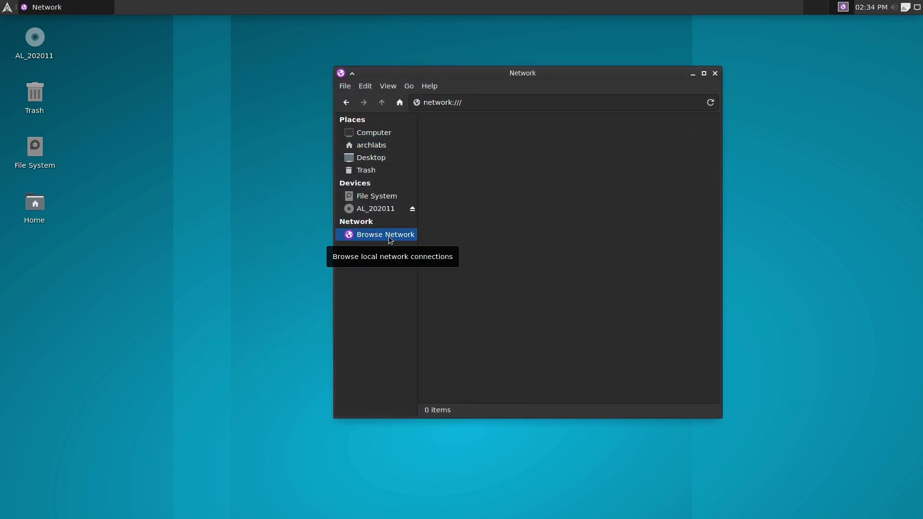
- Try to open the network share 192.168.5.140/OpenShare in the file manager, and close its window
triple_click(492, 98)
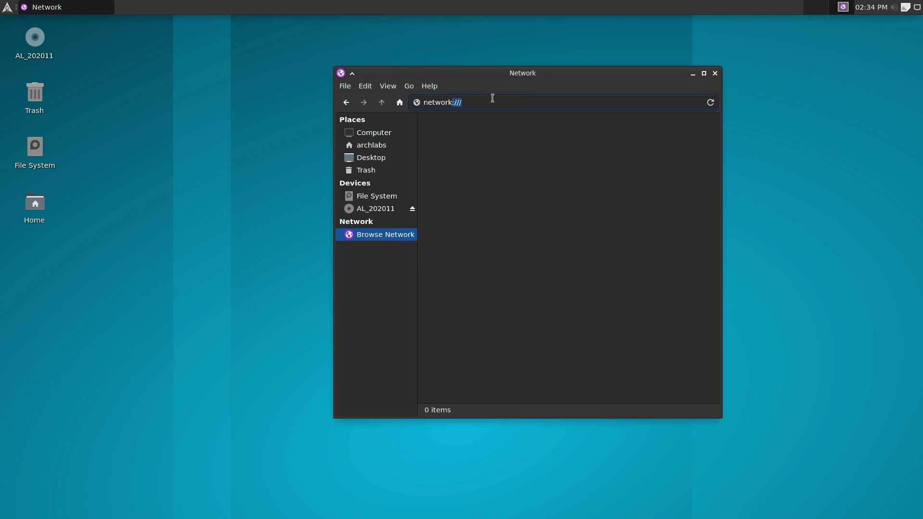
text(b://)
text(192.168.5.140/OpenShare)
click(715, 73)
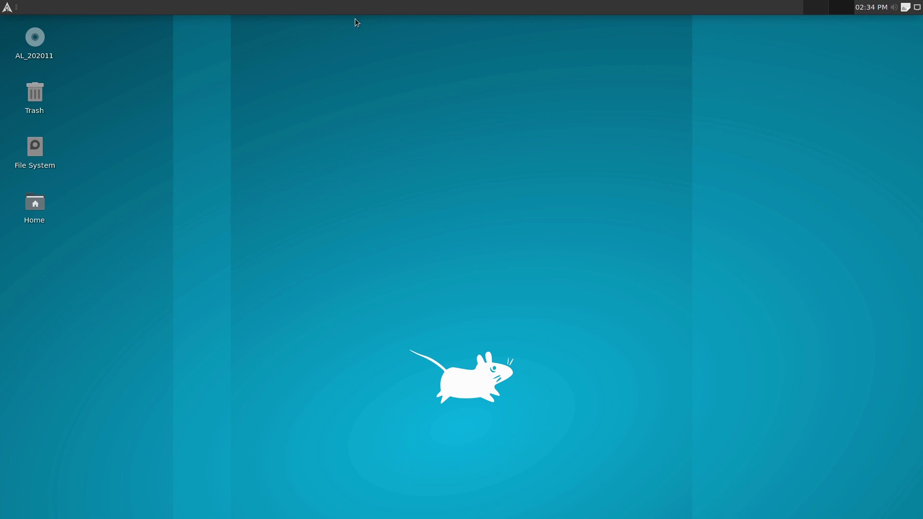
- Check the complete list of installed applications once more and close the application menu
click(6, 7)
click(12, 76)
mouse_move(13, 183)
click(7, 6)
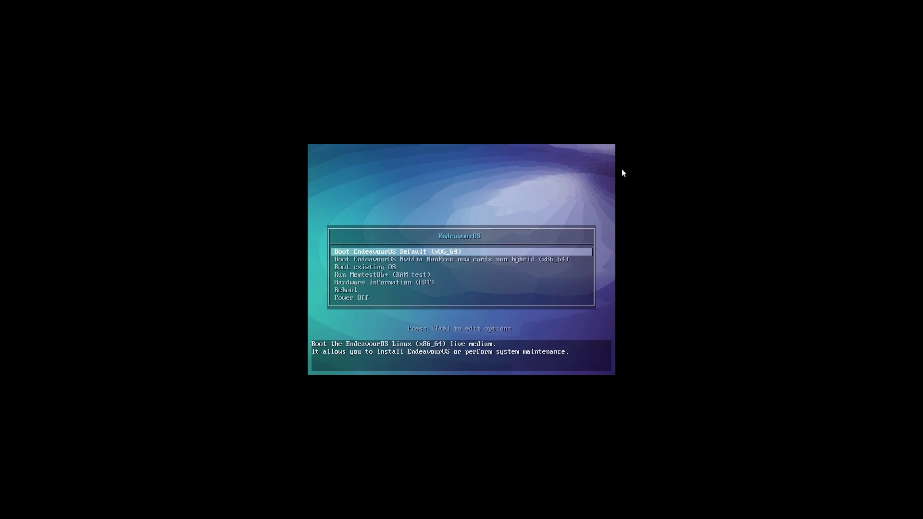
- Boot EndeavourOS Default (x86_64) and accept the installer's American English language, America/New York location and default English (US) keyboard
key(Return)
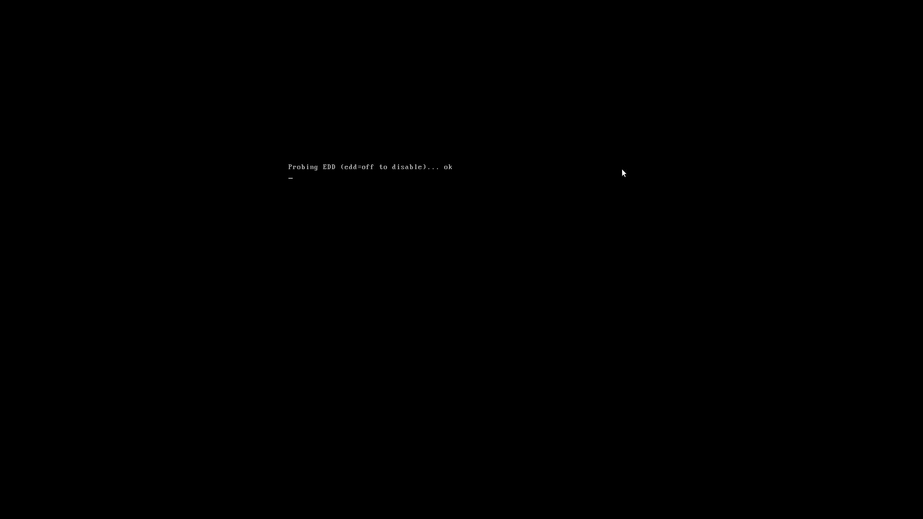
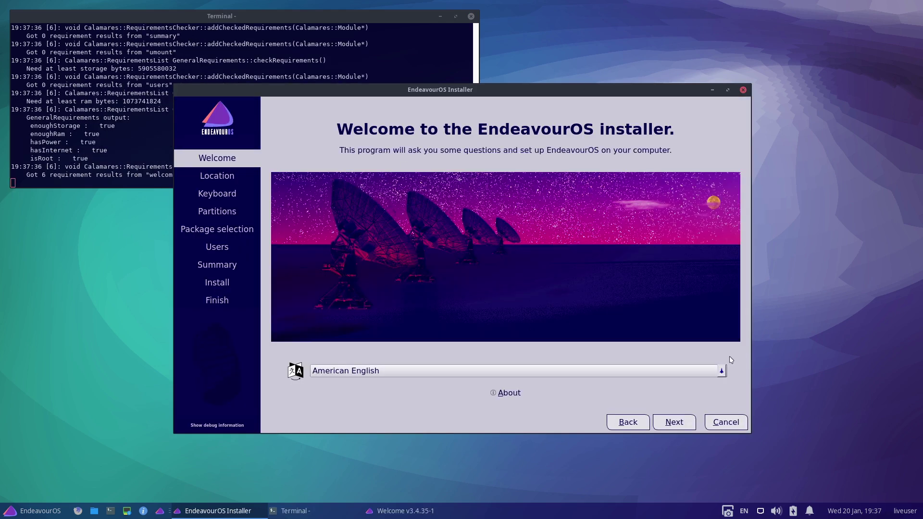
click(663, 415)
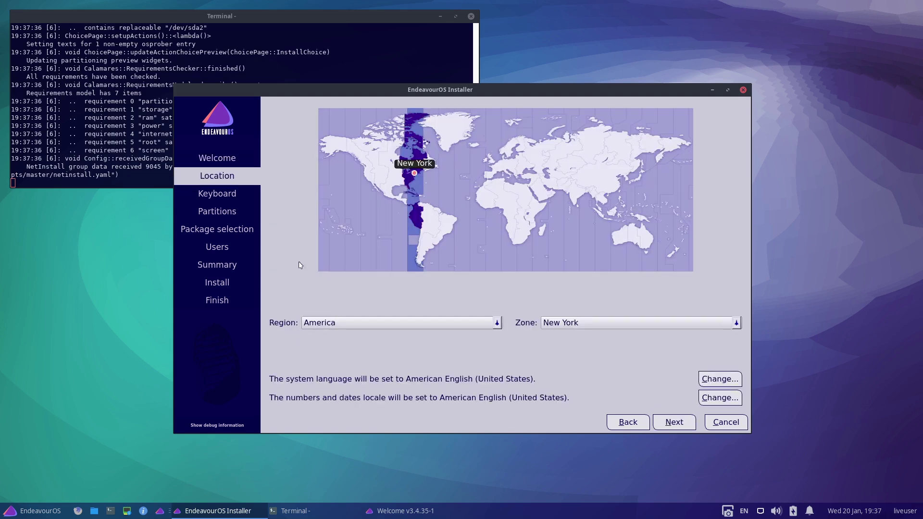
click(674, 422)
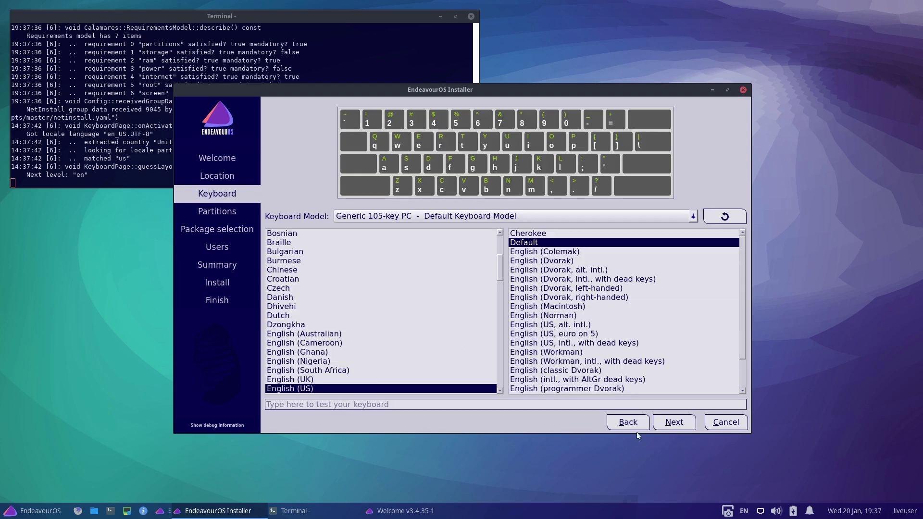
click(675, 423)
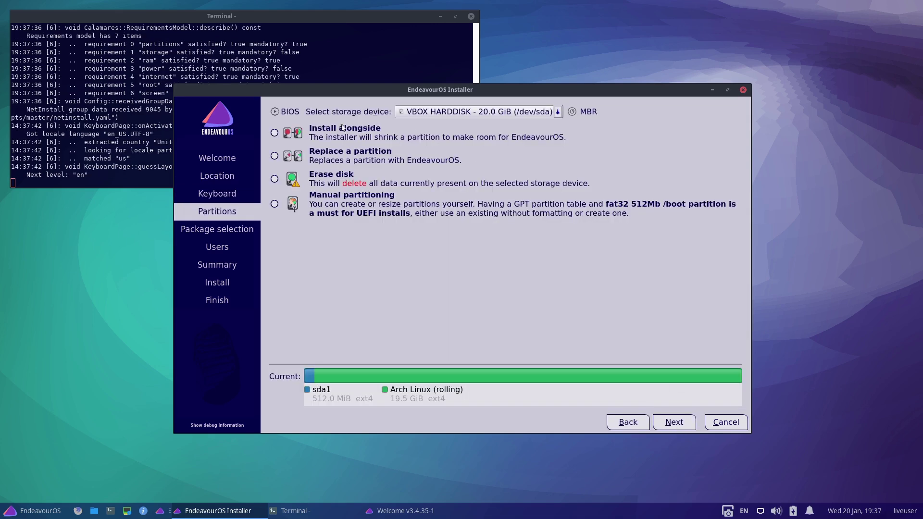
- Choose to erase the whole VBOX HARDDISK (/dev/sda) and set its swap option to Swap (no Hibernate)
click(275, 179)
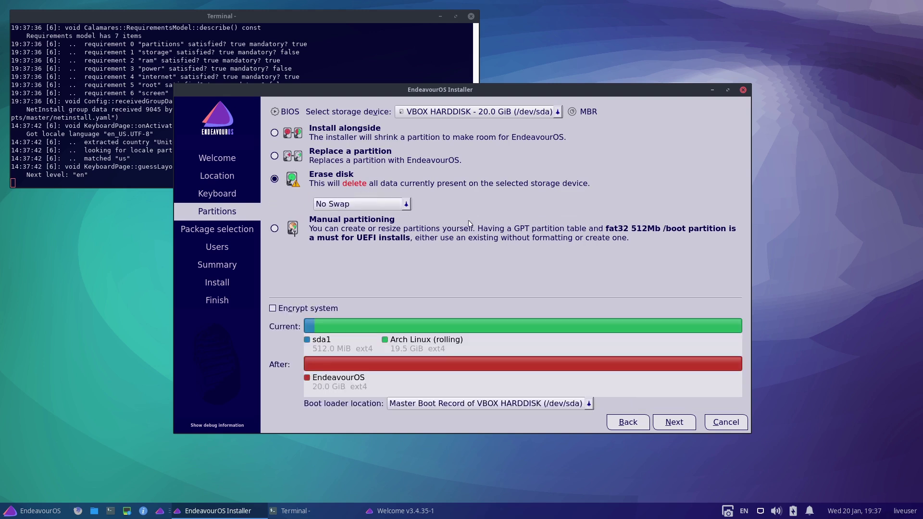
click(378, 207)
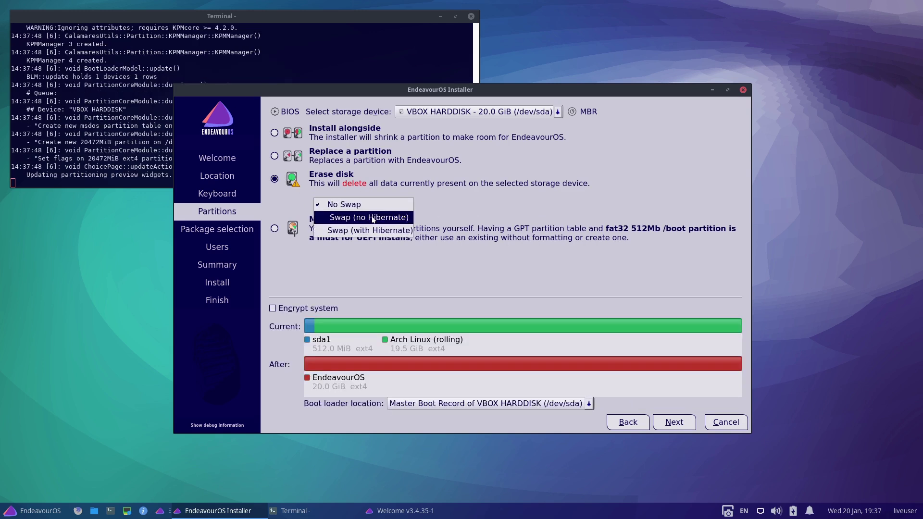
click(374, 221)
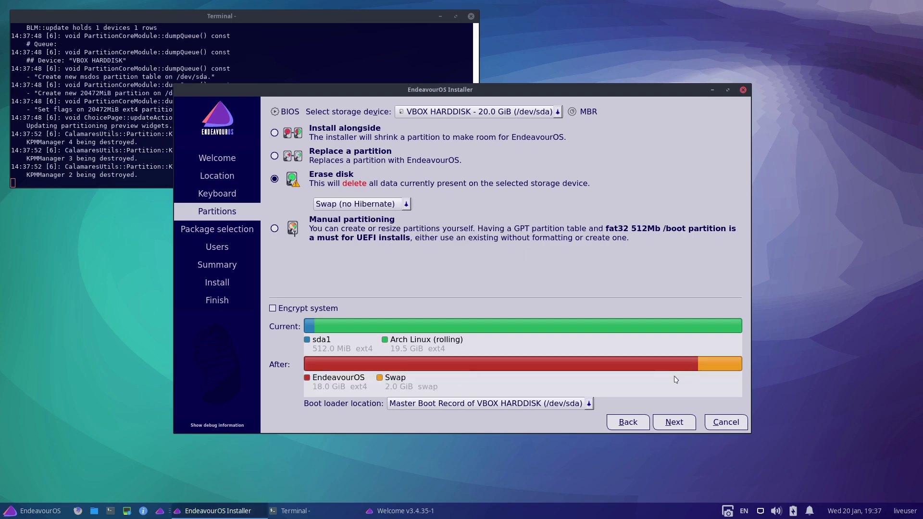
- Accept the partitioning and review the individual packages in the Base-devel + Common packages group
click(673, 422)
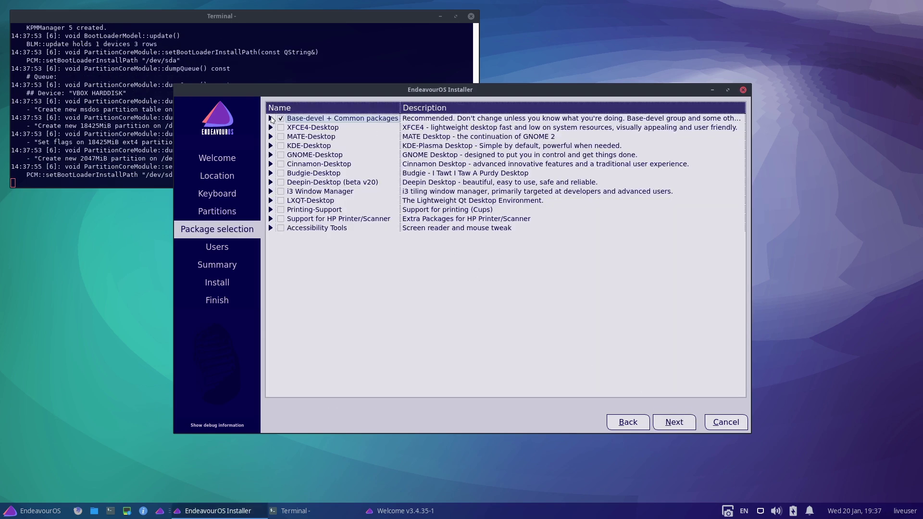
click(270, 119)
scroll(324, 192, down, 10)
scroll(325, 191, down, 20)
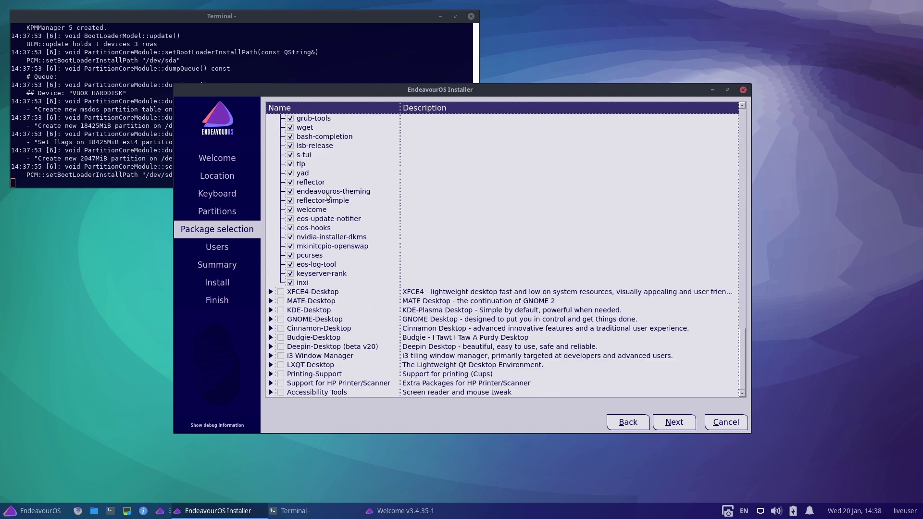
scroll(331, 260, up, 5)
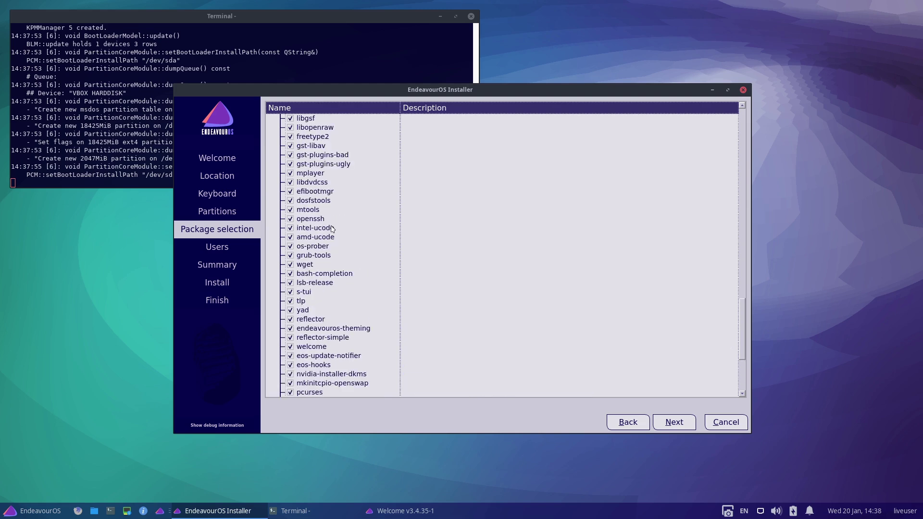
scroll(340, 243, up, 15)
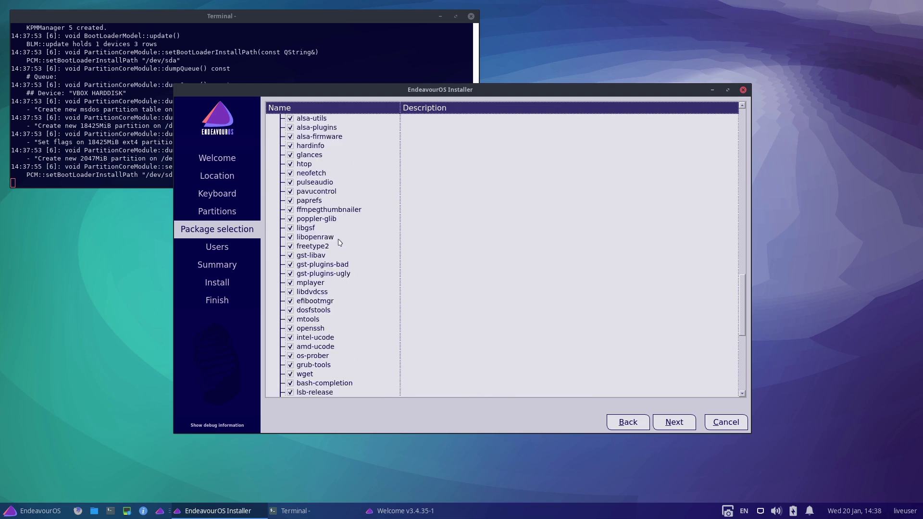
scroll(340, 243, up, 15)
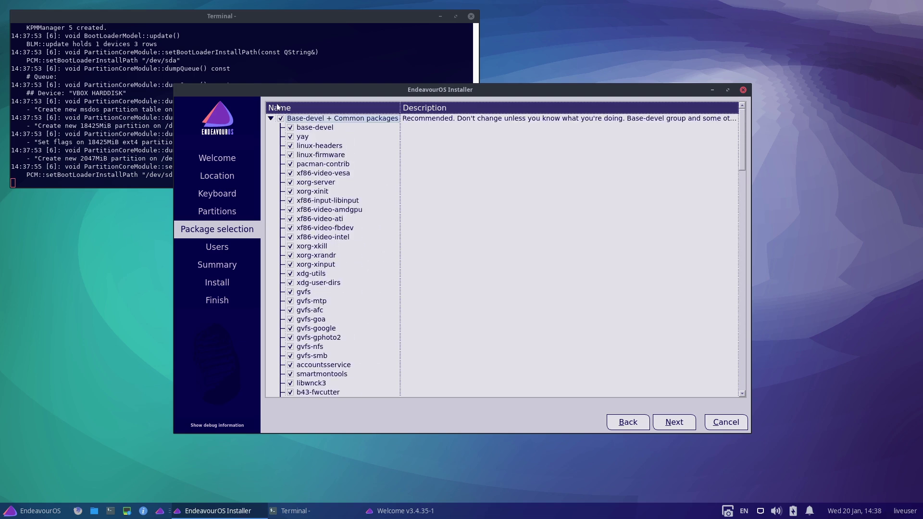
click(271, 118)
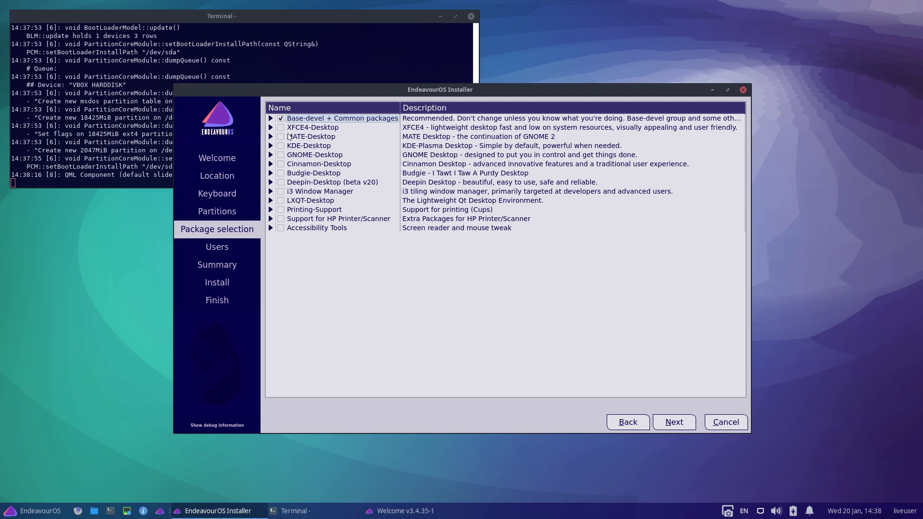
- Review the Printing-Support, HP Printer/Scanner and Accessibility Tools groups, and continue the installation with Budgie-Desktop selected
click(270, 210)
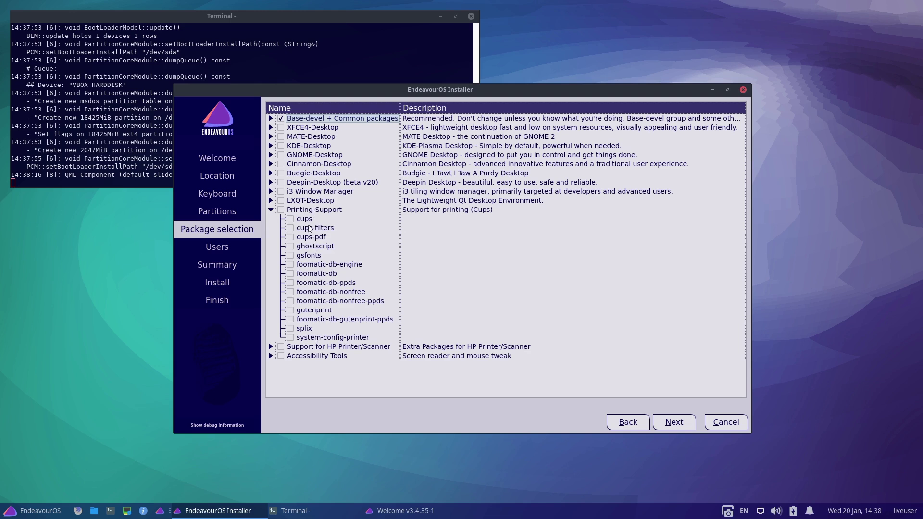
click(270, 211)
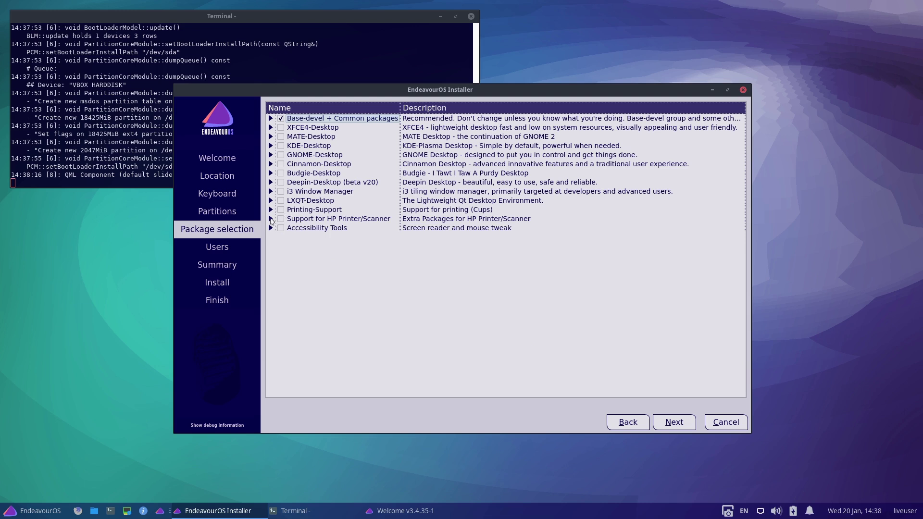
click(270, 219)
click(271, 219)
click(270, 228)
click(270, 228)
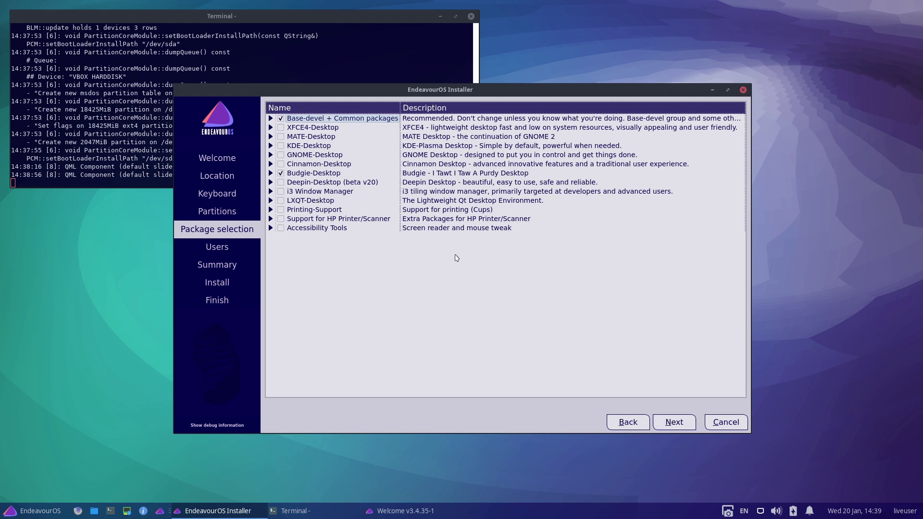
click(674, 422)
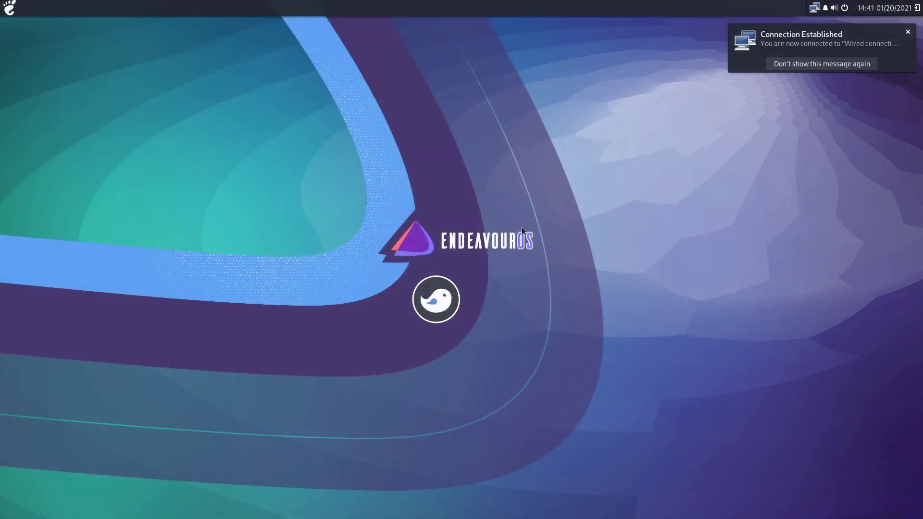
- Dismiss the network connection notification and examine the installed applications in each category from Accessories to Utilities
click(904, 40)
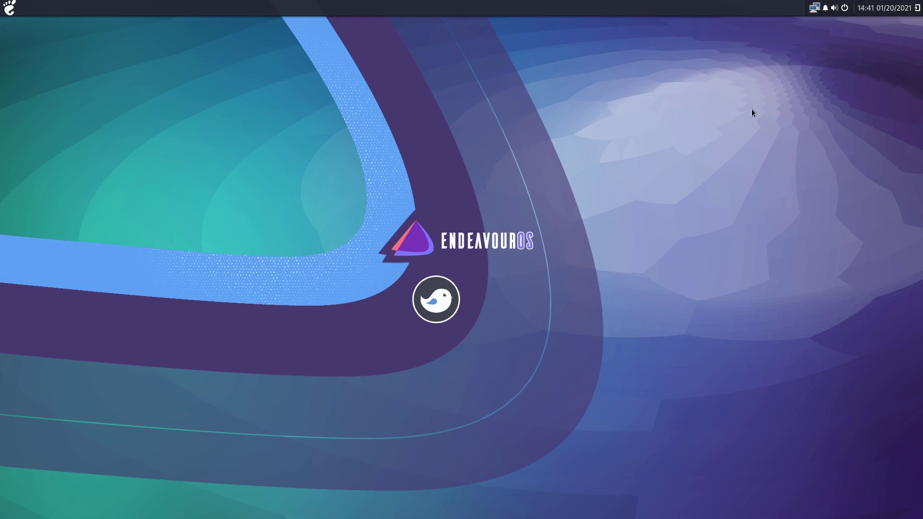
click(16, 13)
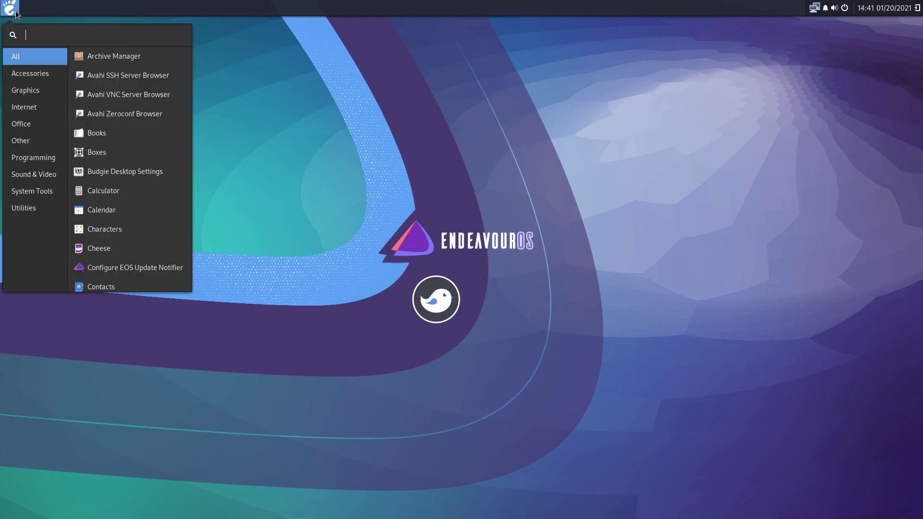
click(32, 76)
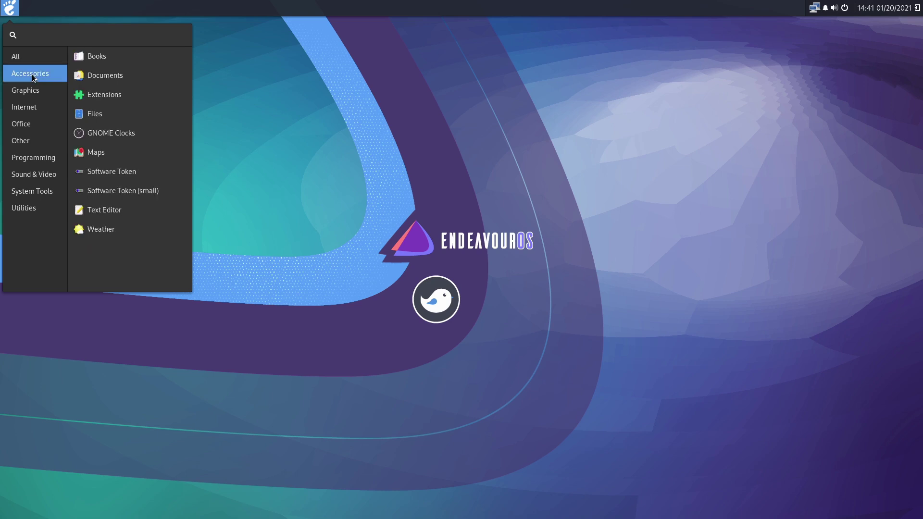
click(27, 93)
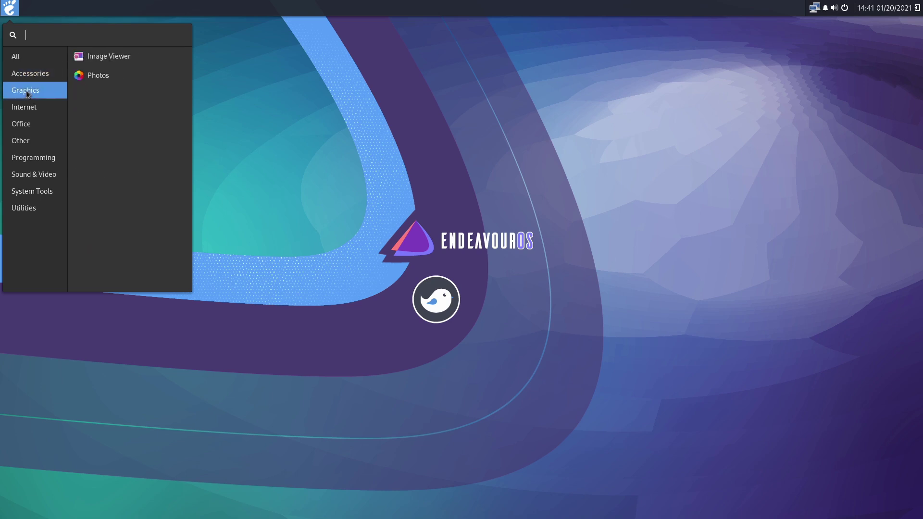
click(23, 106)
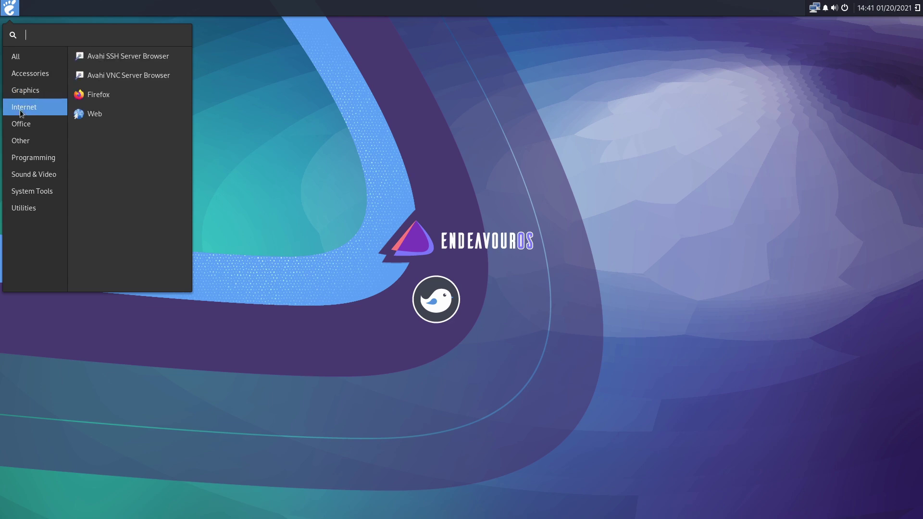
click(23, 126)
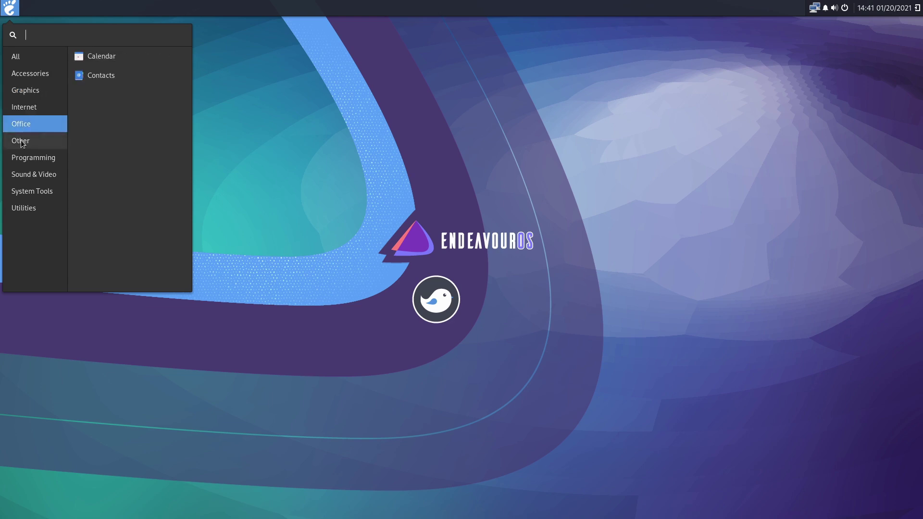
click(22, 143)
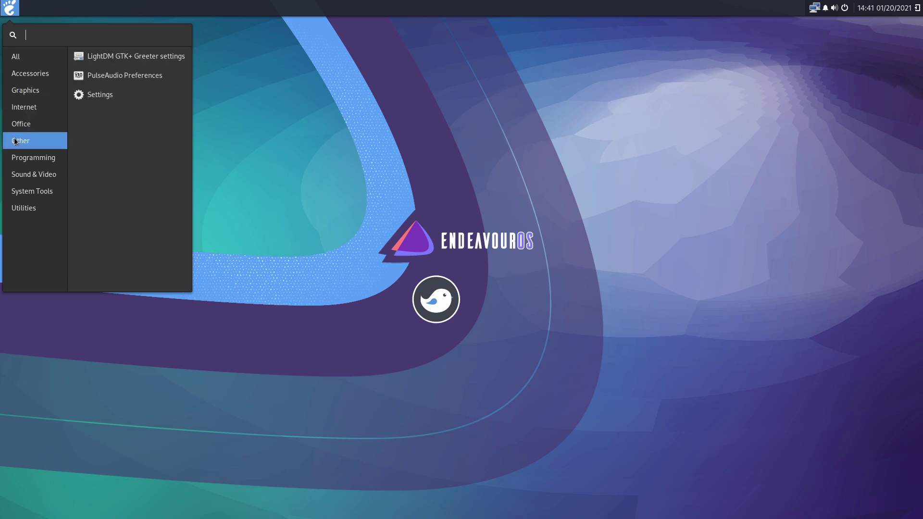
click(33, 163)
click(31, 180)
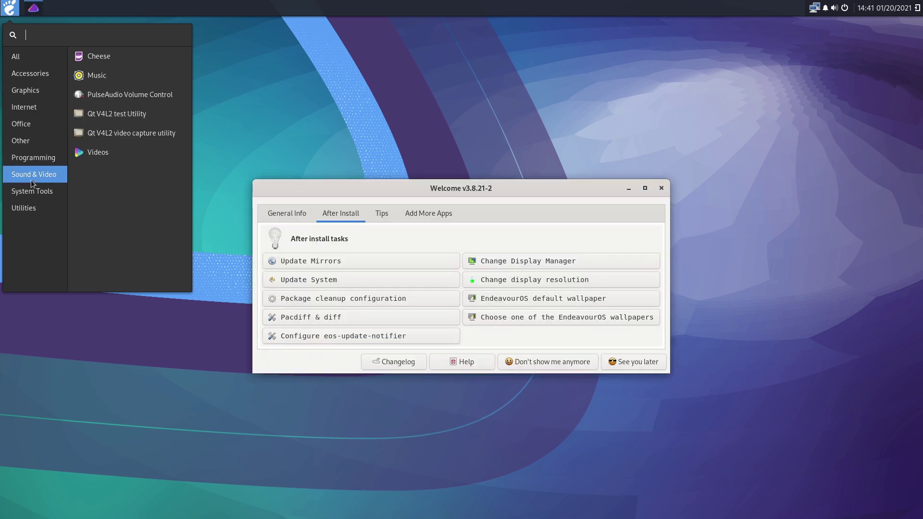
click(31, 191)
click(28, 210)
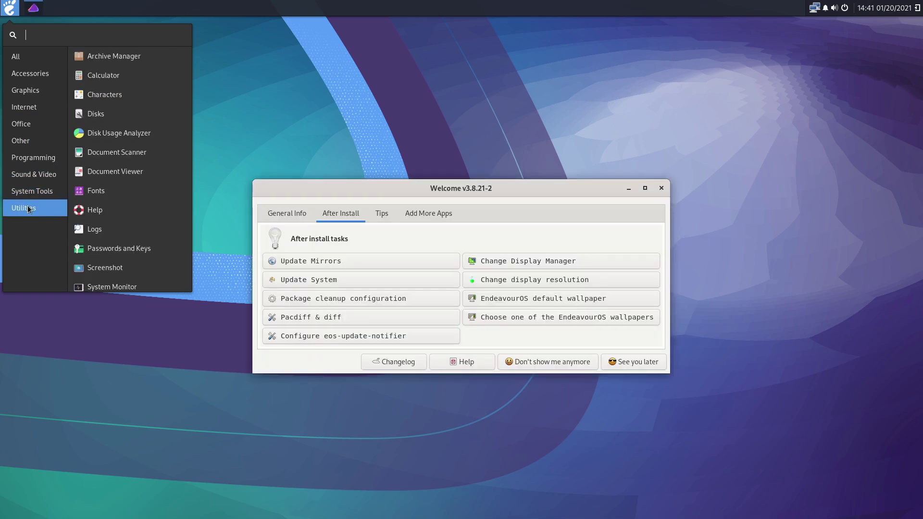
- Review the Tips, Add More Apps and General Info pages of the Welcome window and close it
click(449, 189)
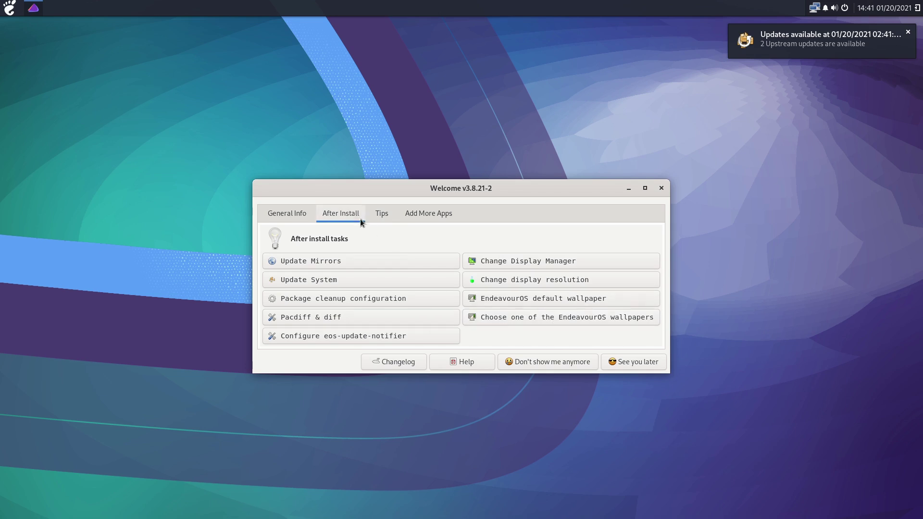
click(387, 217)
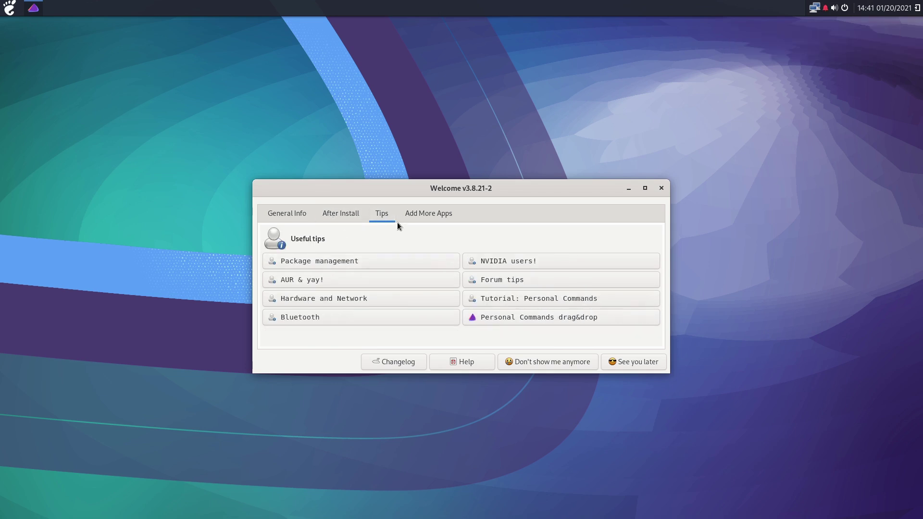
click(414, 217)
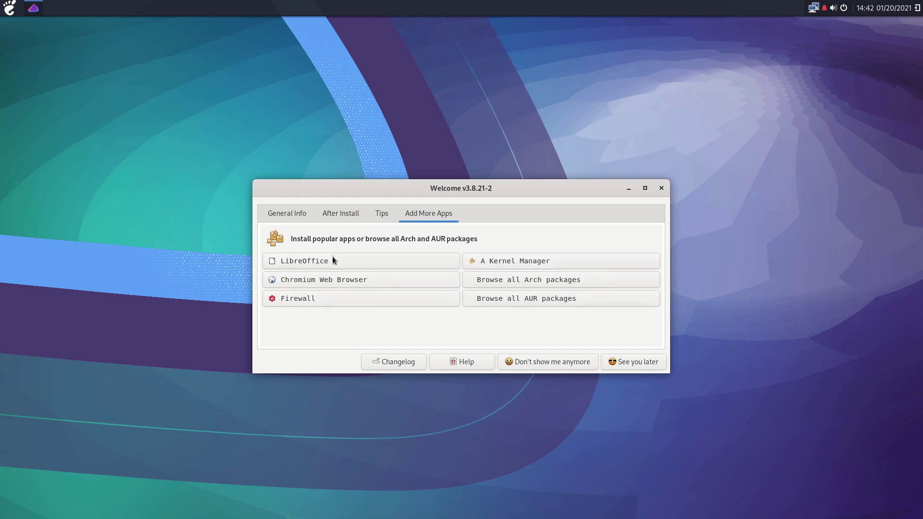
click(291, 217)
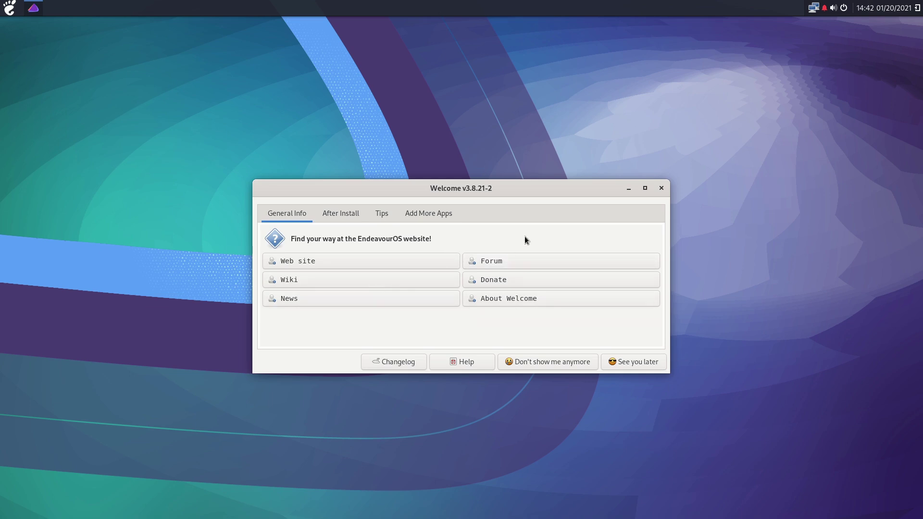
click(661, 188)
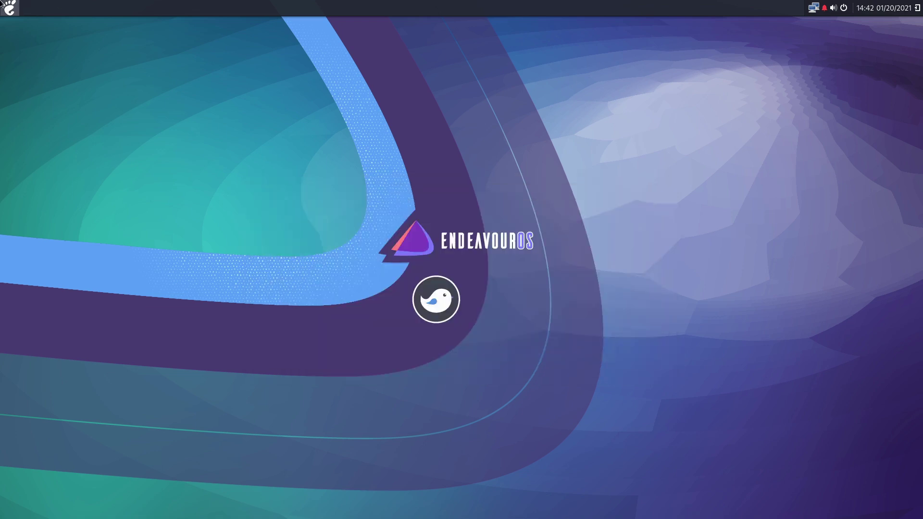
- Search the installed applications for "fil", open Files and move its window nearer the middle of the desktop
click(9, 8)
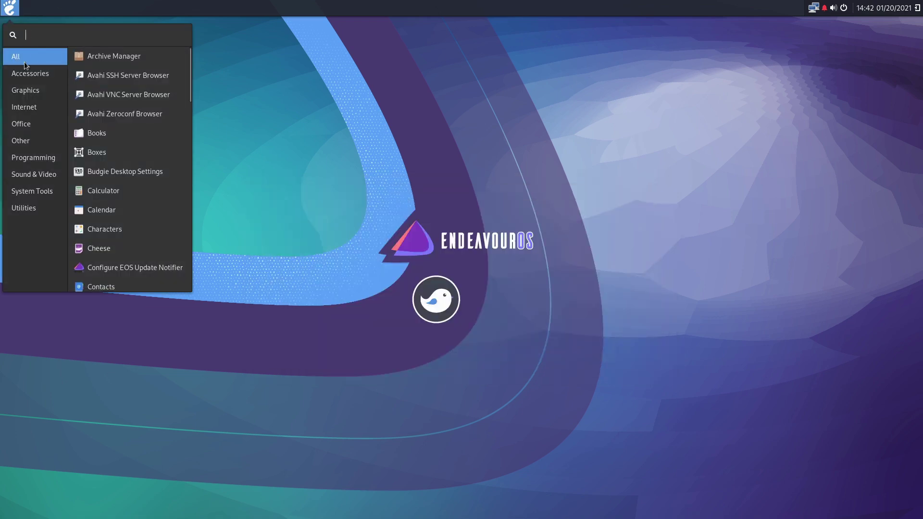
text(fil)
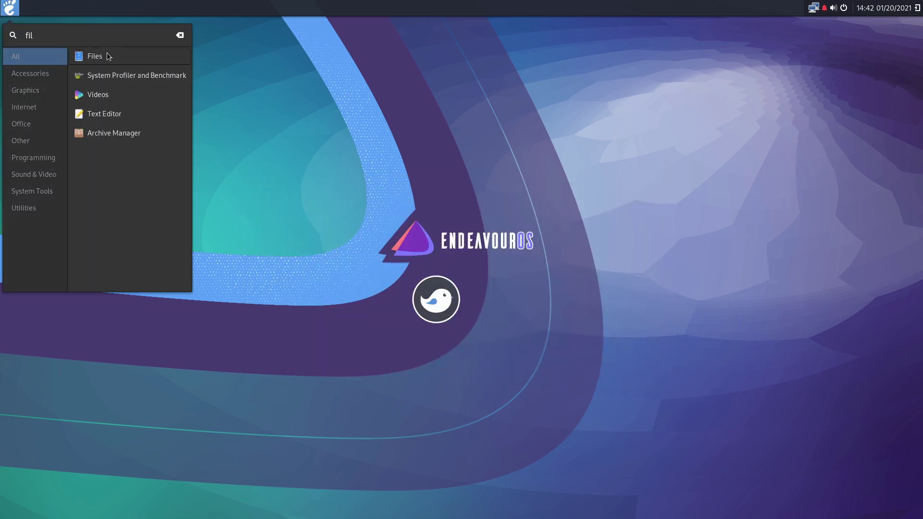
click(109, 57)
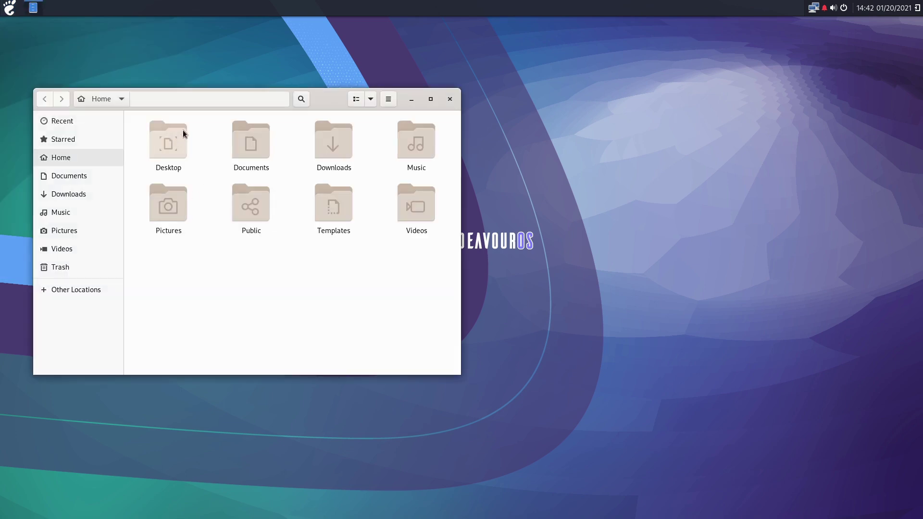
drag(322, 98, 452, 93)
- Try to open the openmediavault - SMB/CIFS network location from Other Locations, dismissing any error dialogs
click(201, 285)
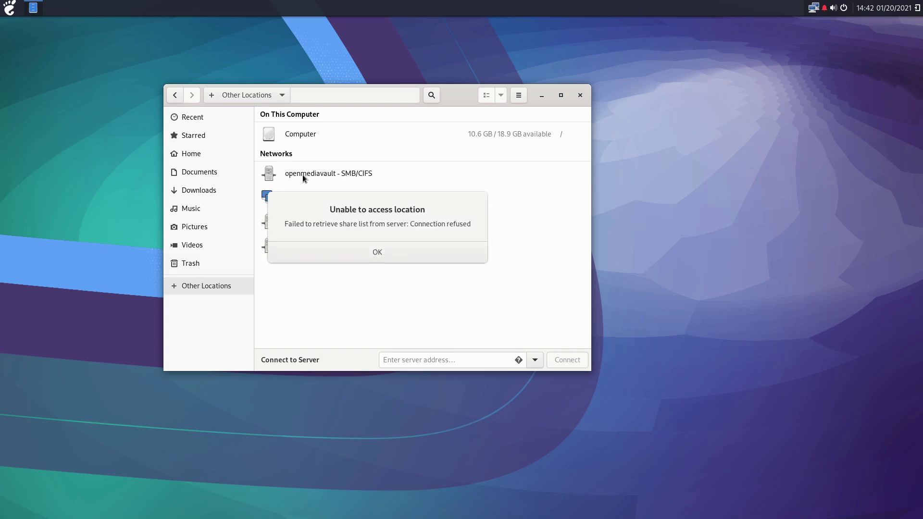
click(418, 251)
click(269, 177)
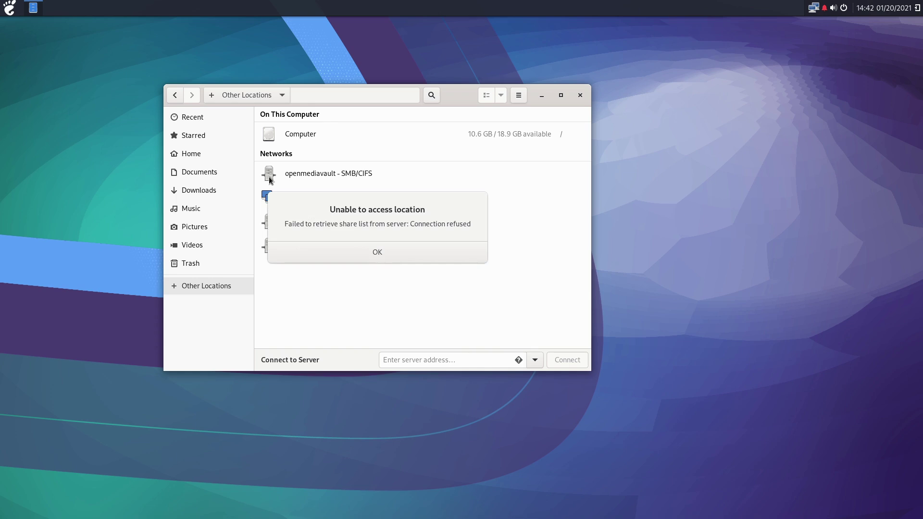
click(379, 253)
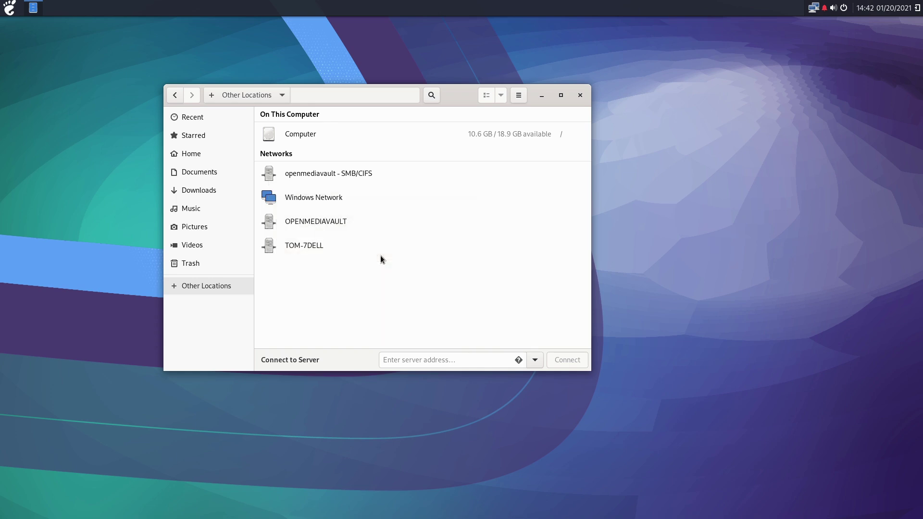
- Open the OPENMEDIAVAULT server to view its shared folders and close the file manager
click(320, 224)
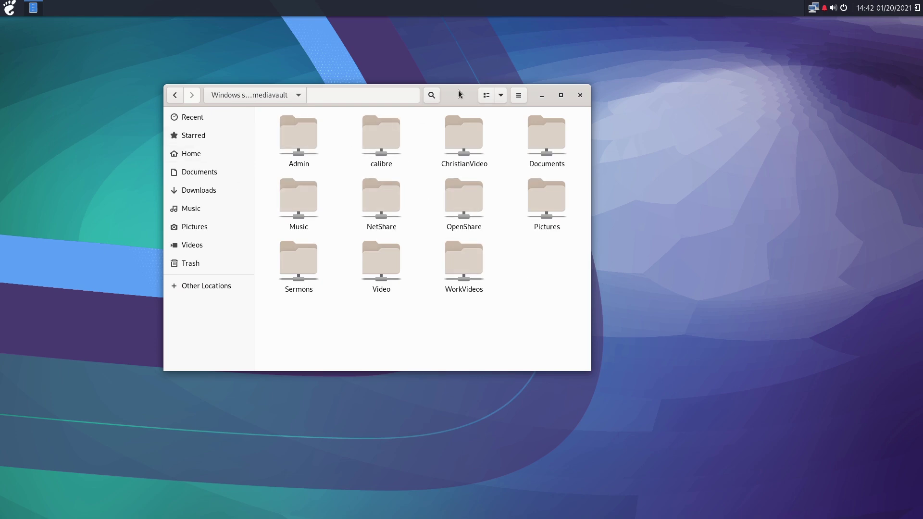
click(580, 96)
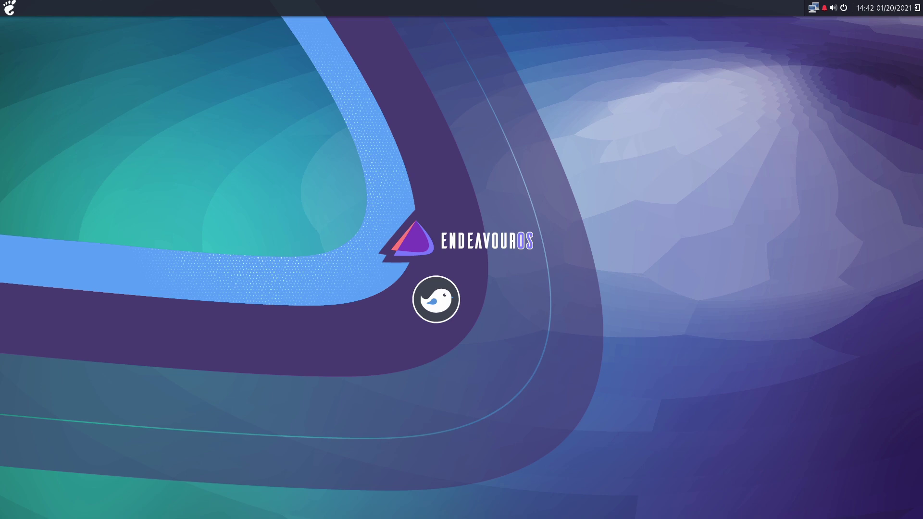
- Check the full application list and the System Tools and Utilities categories again, and close the application menu
click(9, 8)
scroll(96, 197, down, 3)
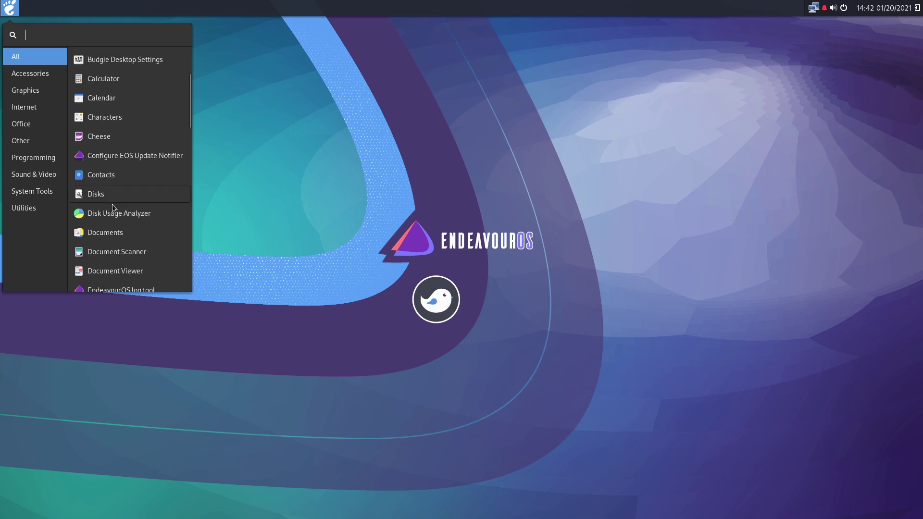
scroll(118, 220, up, 3)
click(31, 191)
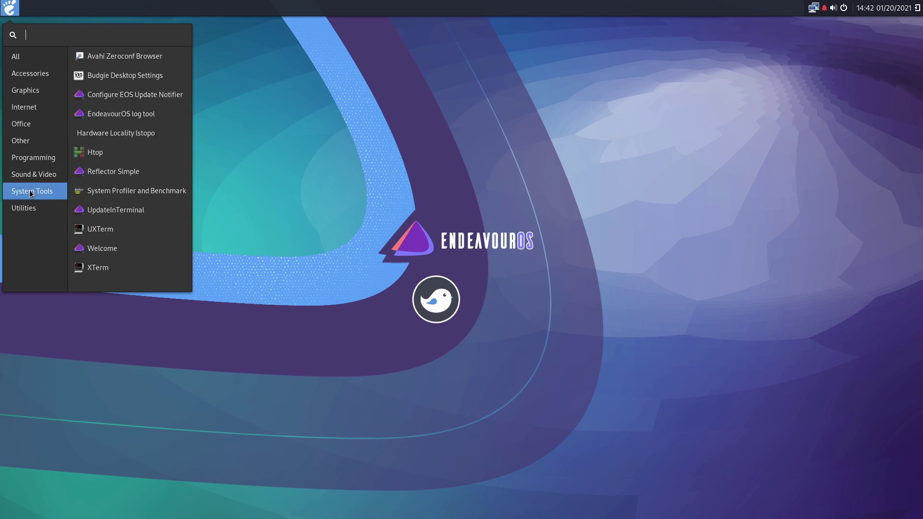
click(25, 209)
click(429, 86)
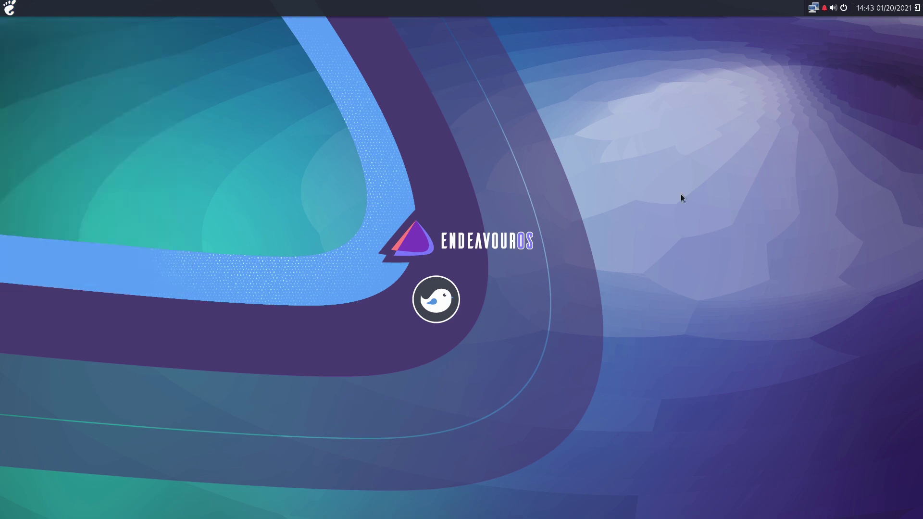